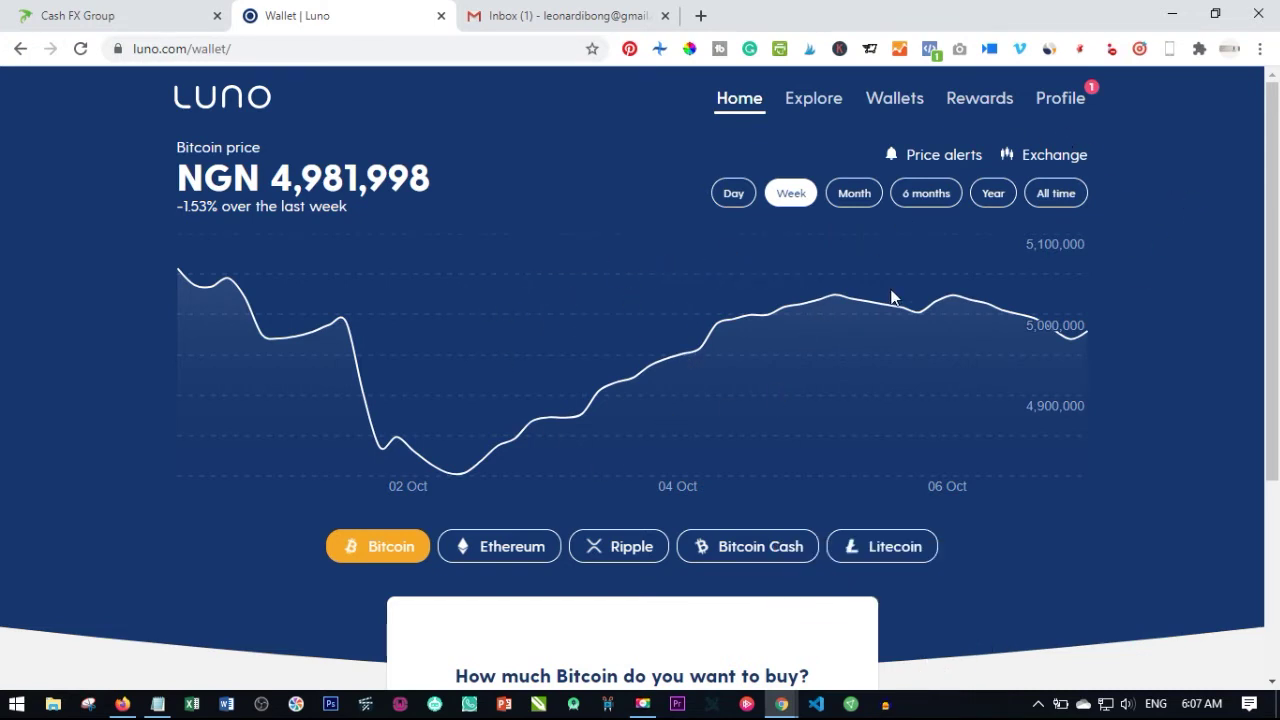
Review the Luno wallets (BTC 0.016386, NGN 81,636 total) and start buying crypto
{"action": "scroll", "coordinate": [777, 409], "scroll_direction": "down", "scroll_amount": 2}
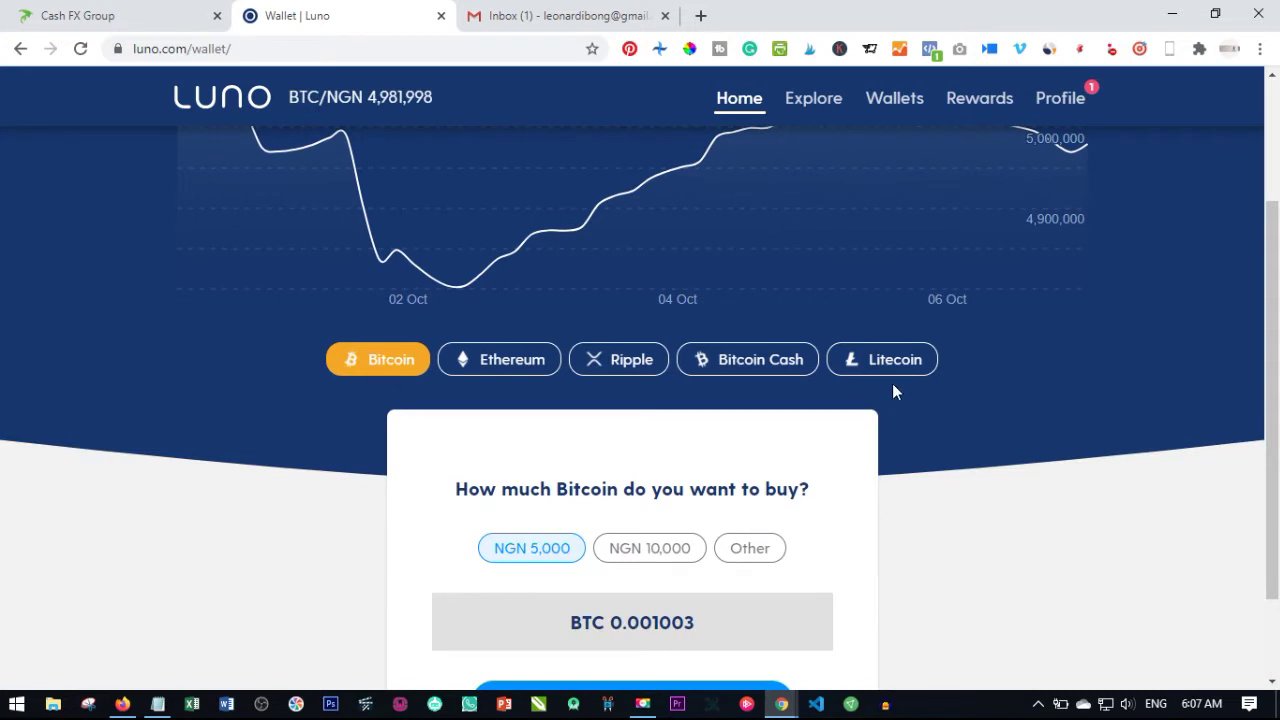
{"action": "scroll", "coordinate": [892, 385], "scroll_direction": "up", "scroll_amount": 2}
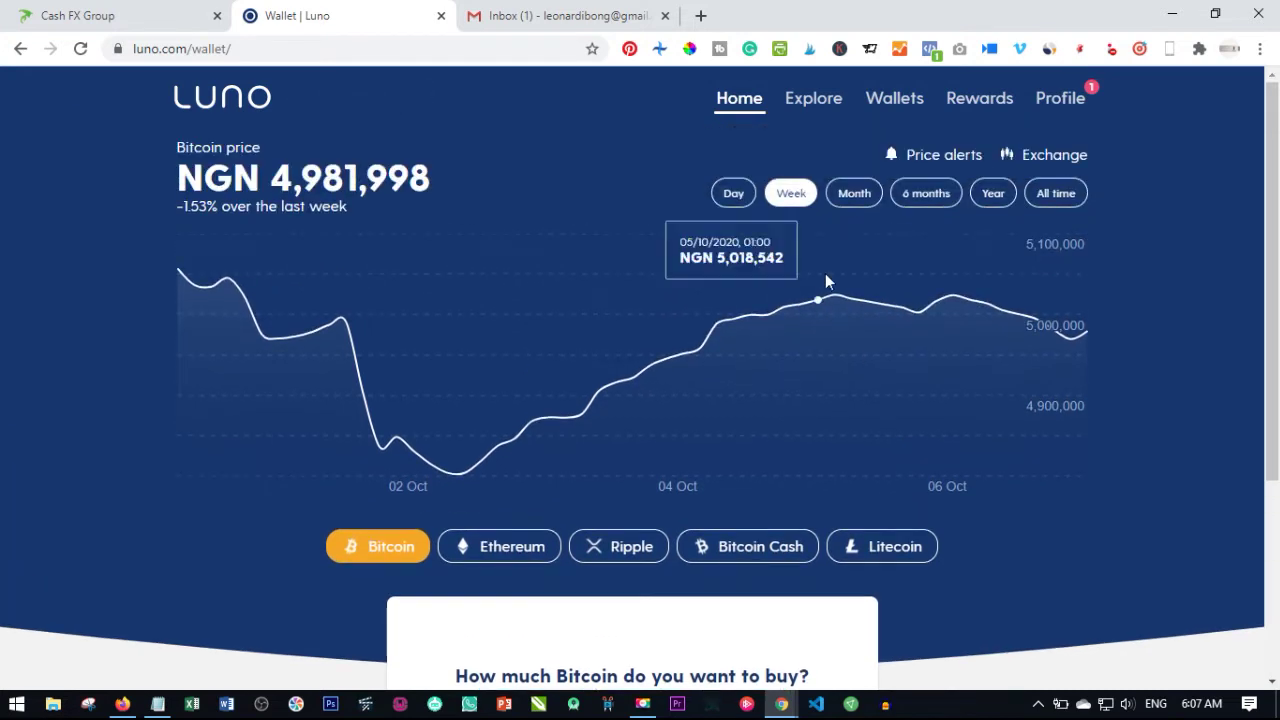
{"action": "left_click", "coordinate": [899, 108]}
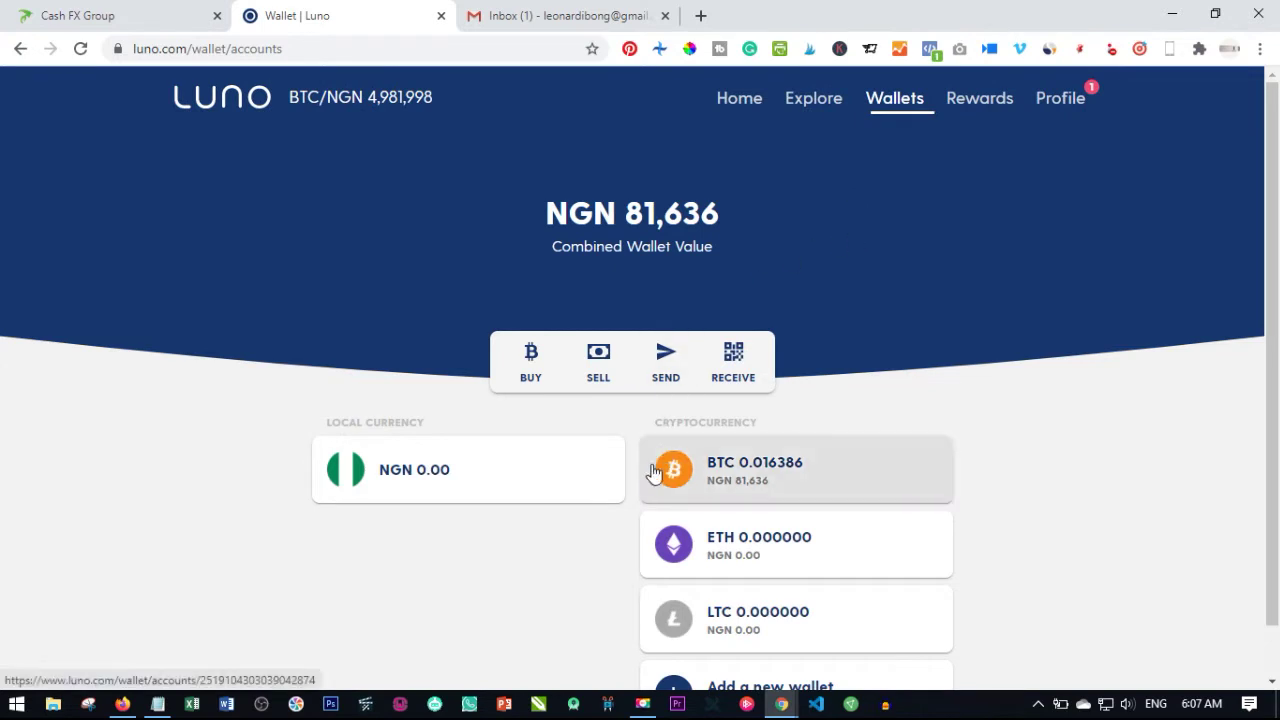
{"action": "scroll", "coordinate": [725, 395], "scroll_direction": "down", "scroll_amount": 1}
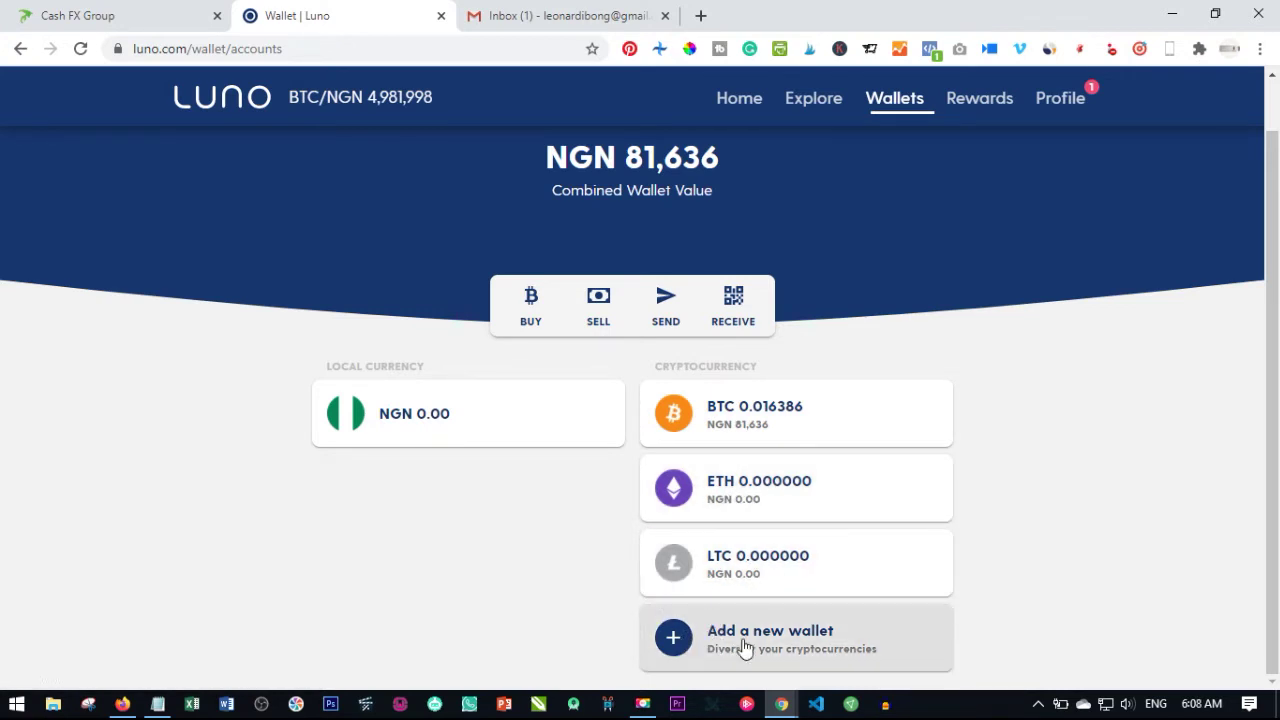
{"action": "scroll", "coordinate": [705, 500], "scroll_direction": "up", "scroll_amount": 1}
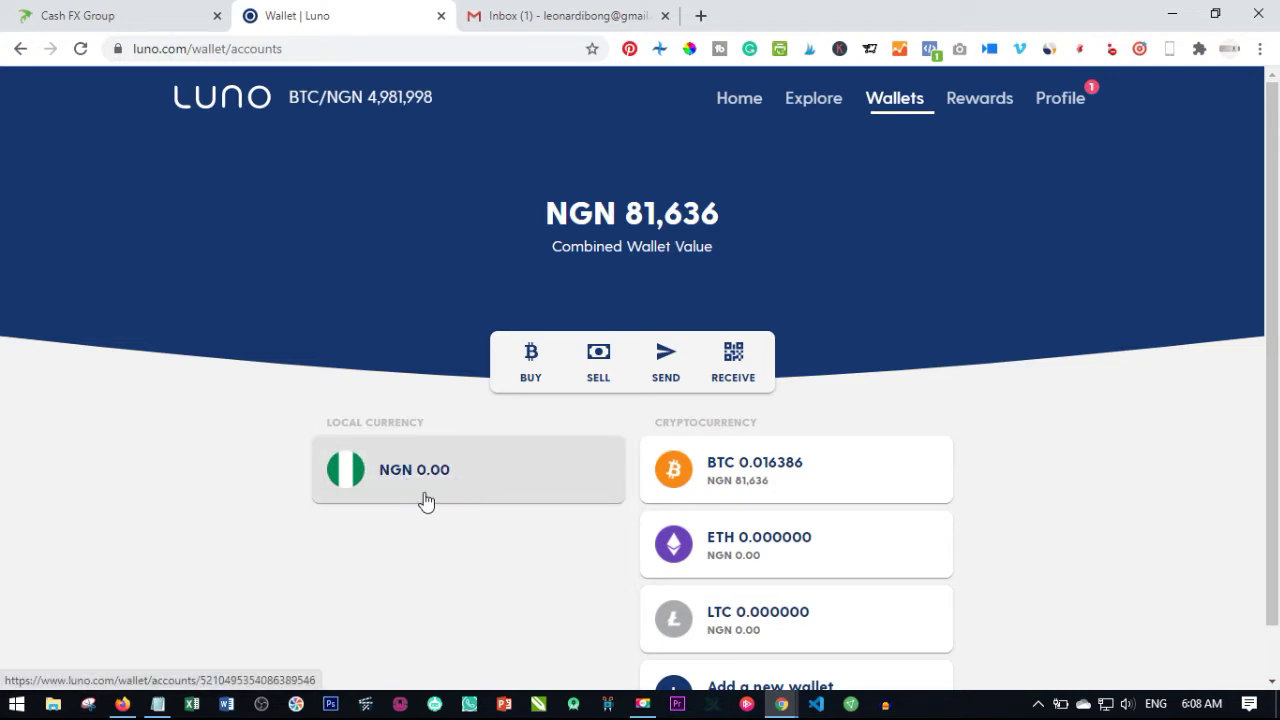
{"action": "left_click", "coordinate": [531, 365]}
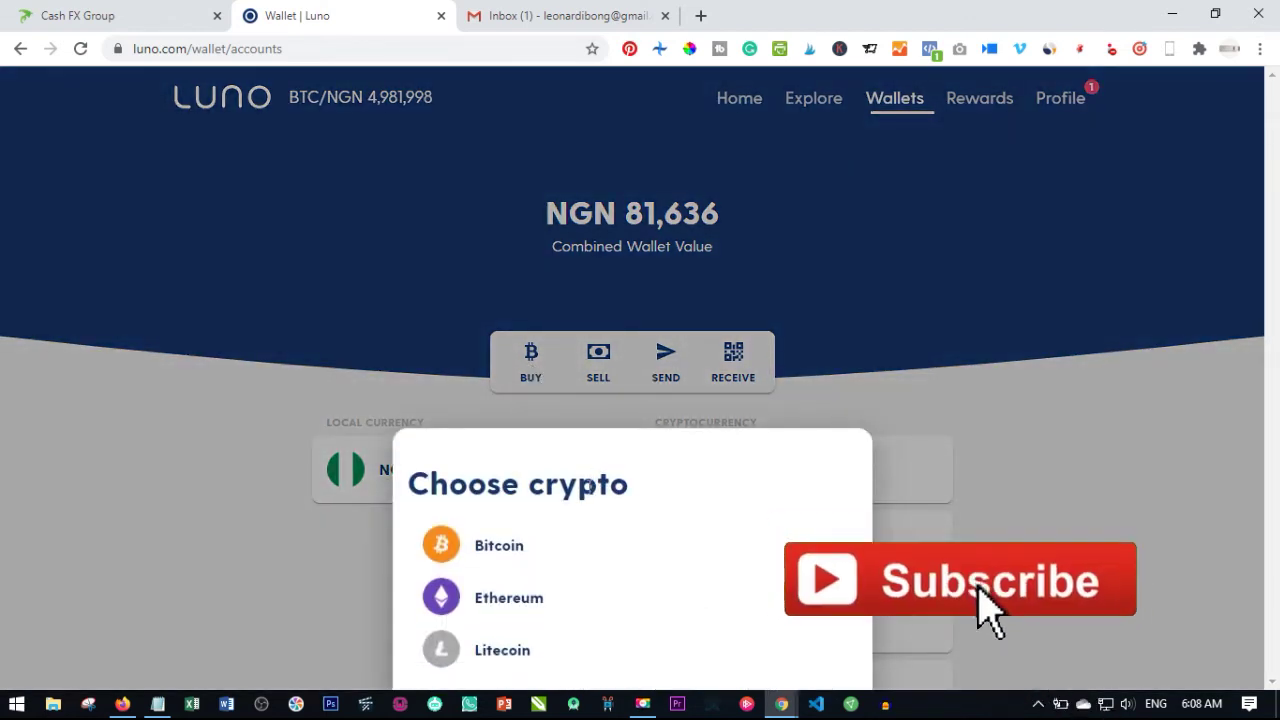
Choose Bitcoin to buy and pick debit or credit card via PayU as payment
{"action": "left_click", "coordinate": [510, 554]}
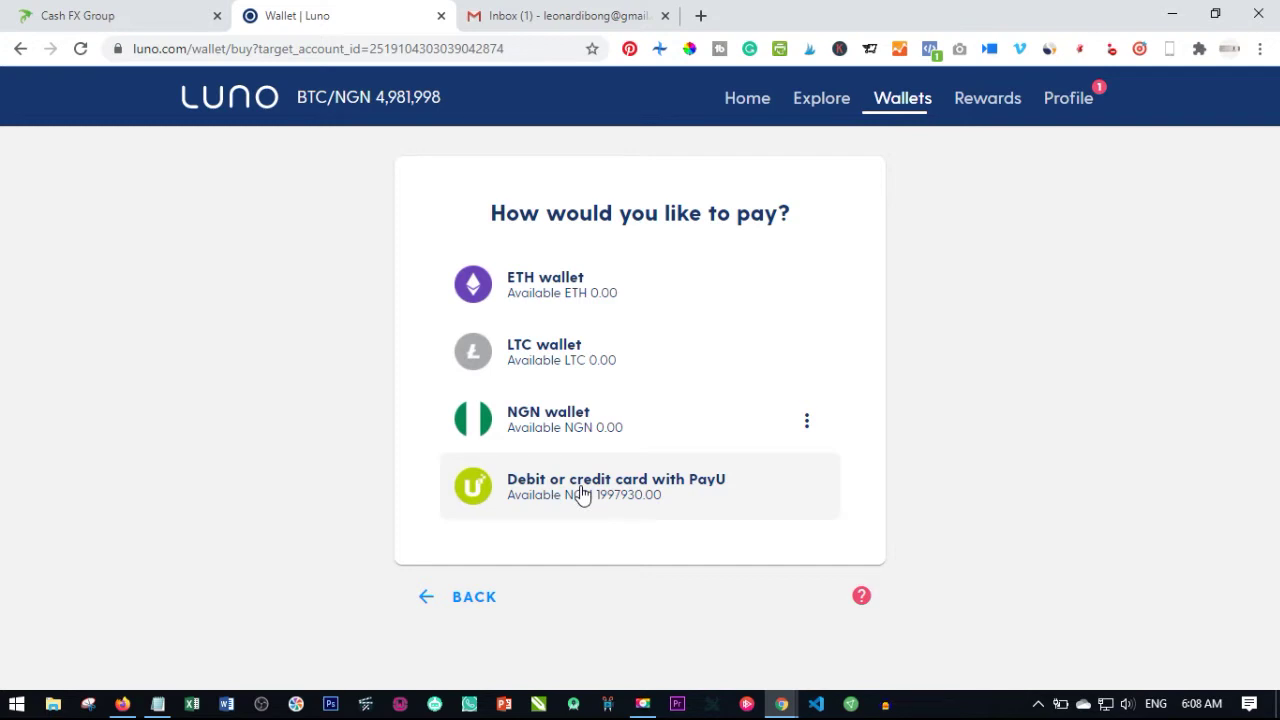
{"action": "left_click", "coordinate": [582, 496]}
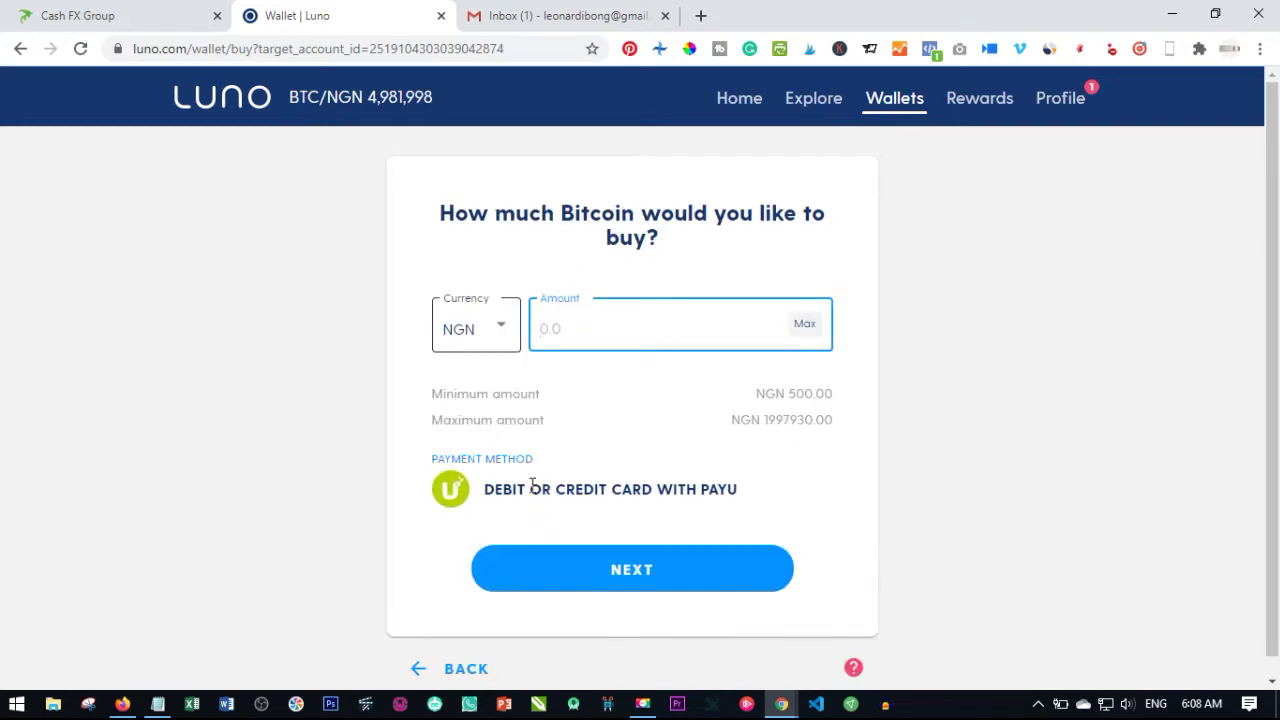
Enter a Bitcoin purchase amount of NGN 170000, paid by card via PayU, and continue
{"action": "left_click", "coordinate": [503, 331]}
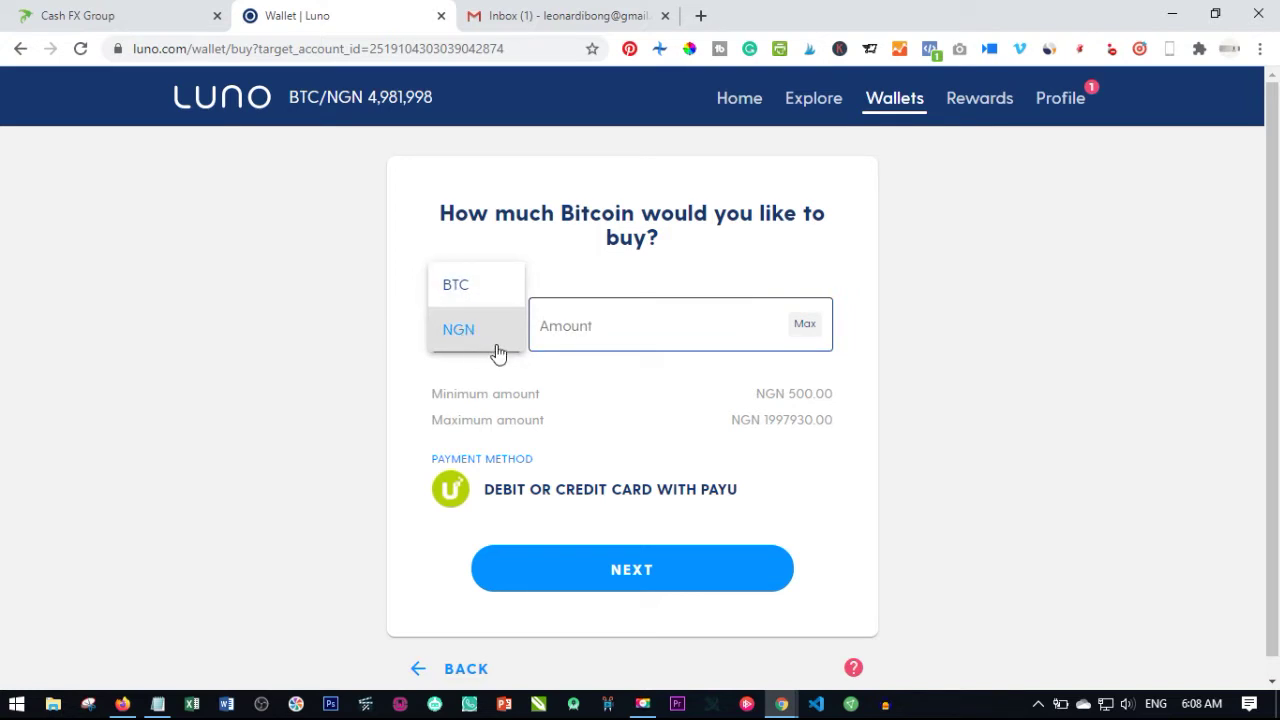
{"action": "left_click", "coordinate": [574, 325]}
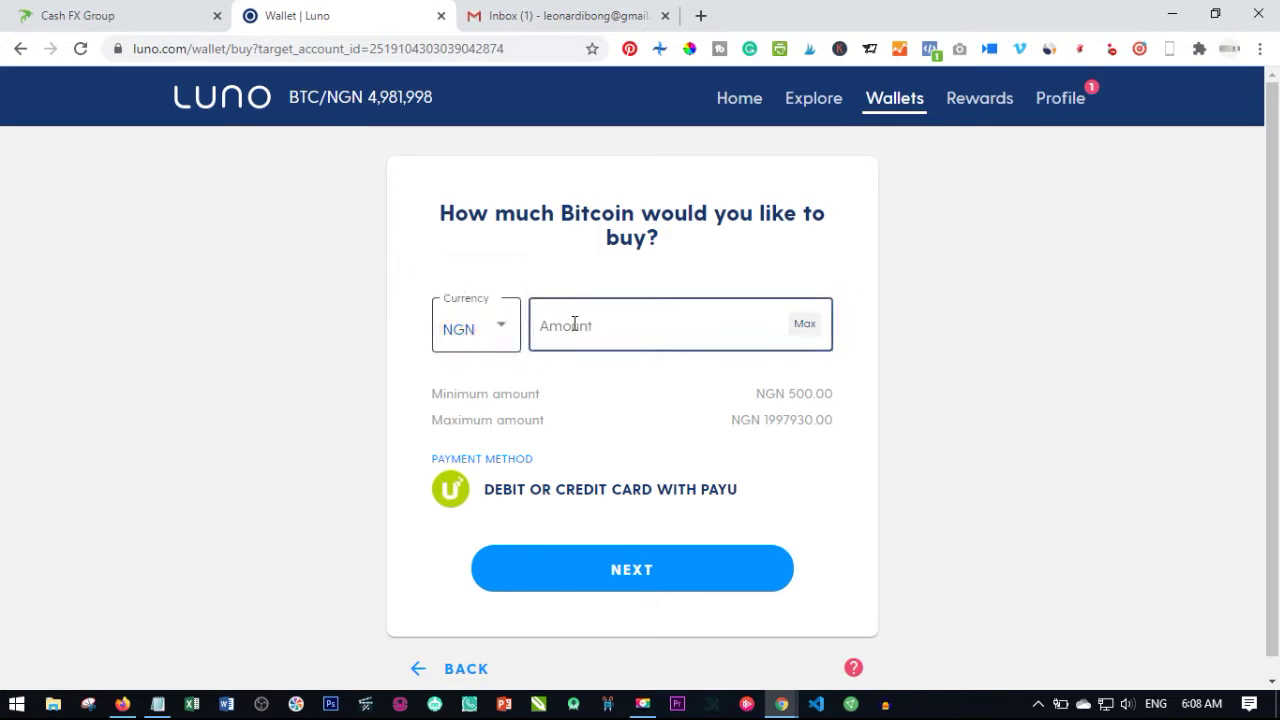
{"action": "left_click", "coordinate": [570, 327]}
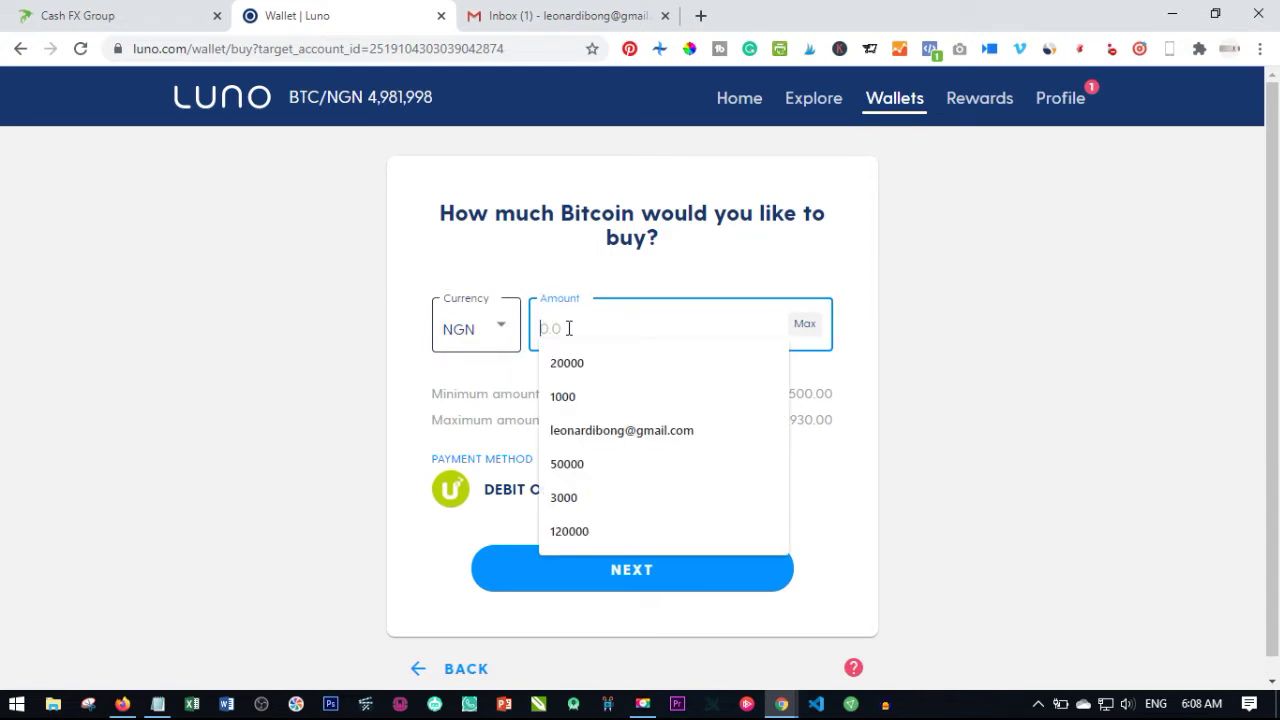
{"action": "type", "text": "1"}
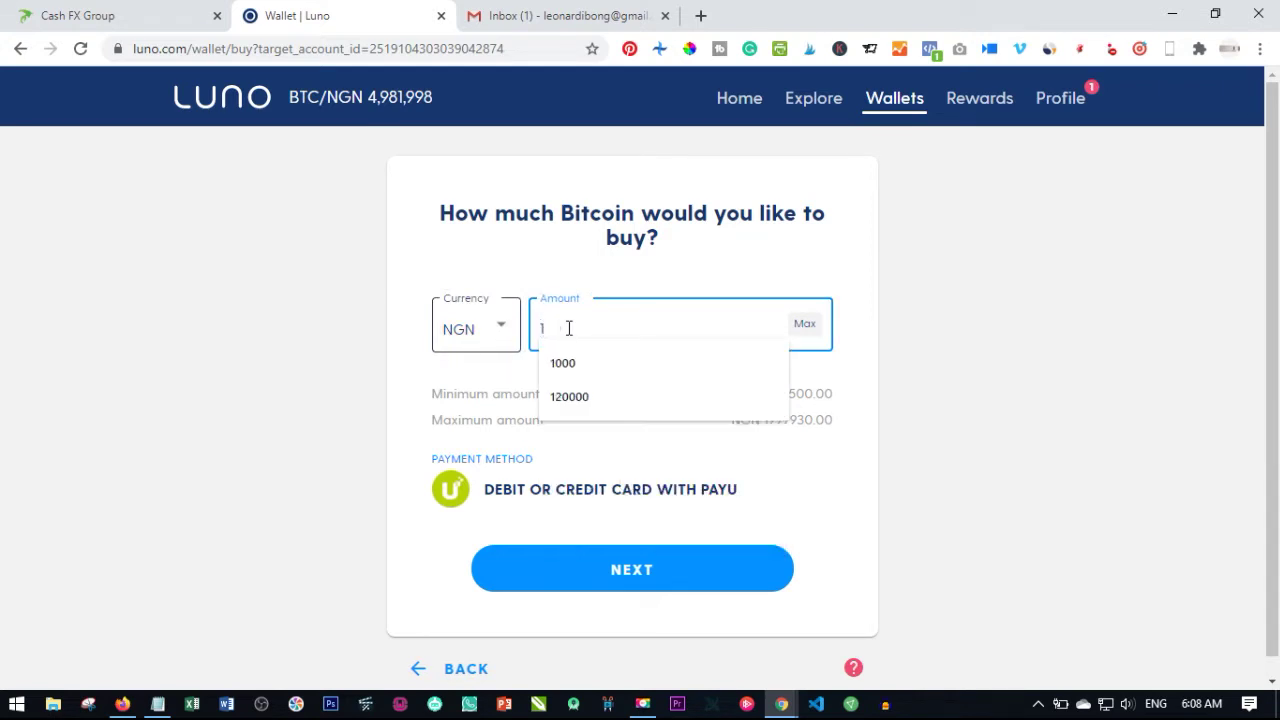
{"action": "type", "text": "70000"}
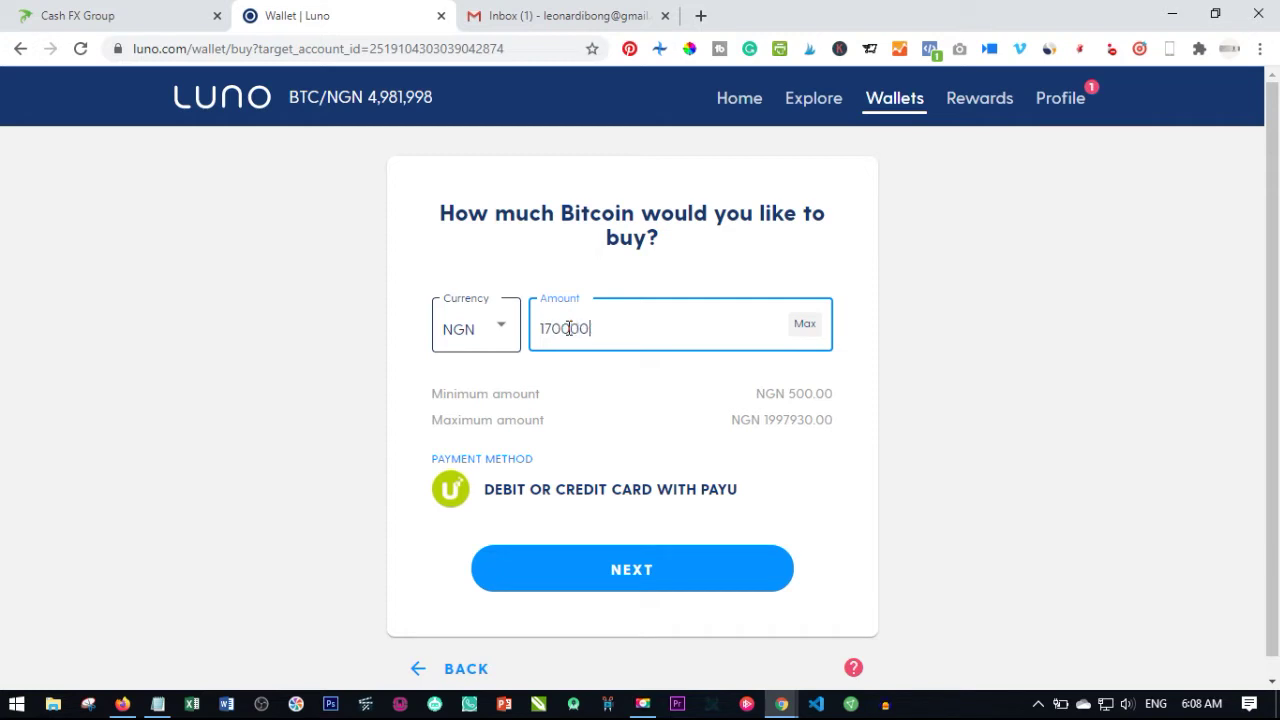
{"action": "left_click", "coordinate": [829, 486]}
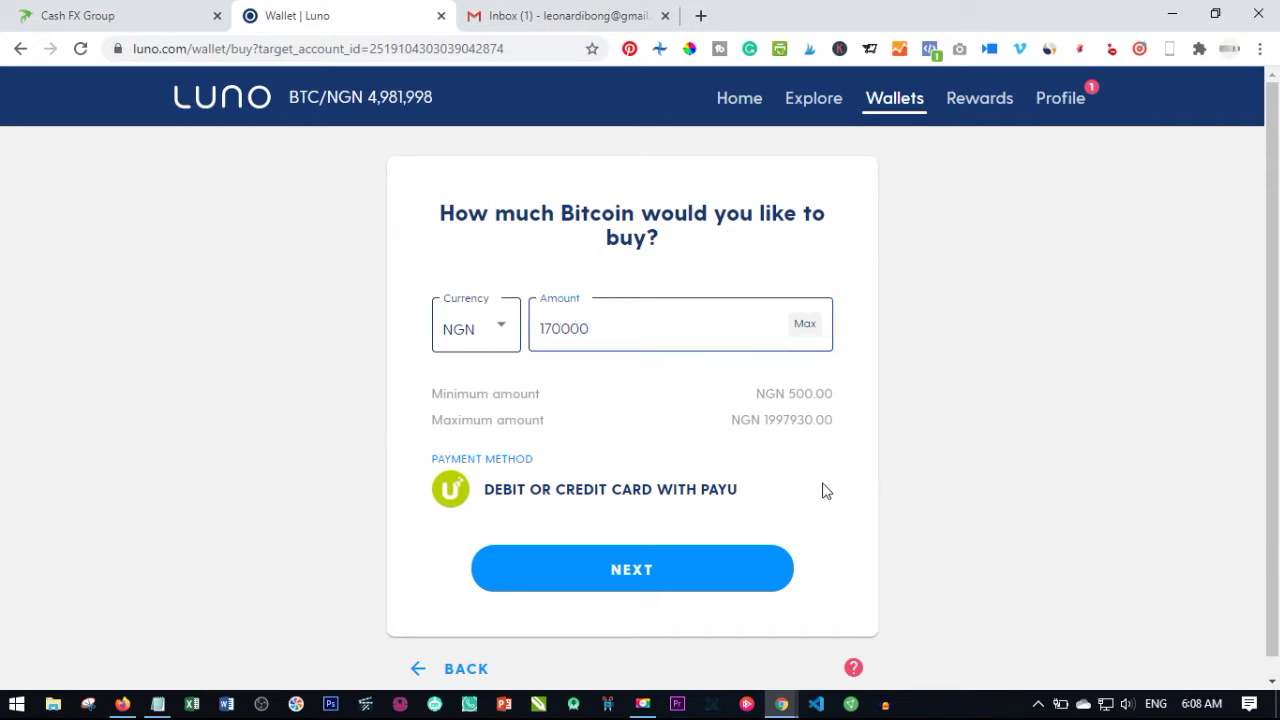
{"action": "left_click", "coordinate": [607, 575]}
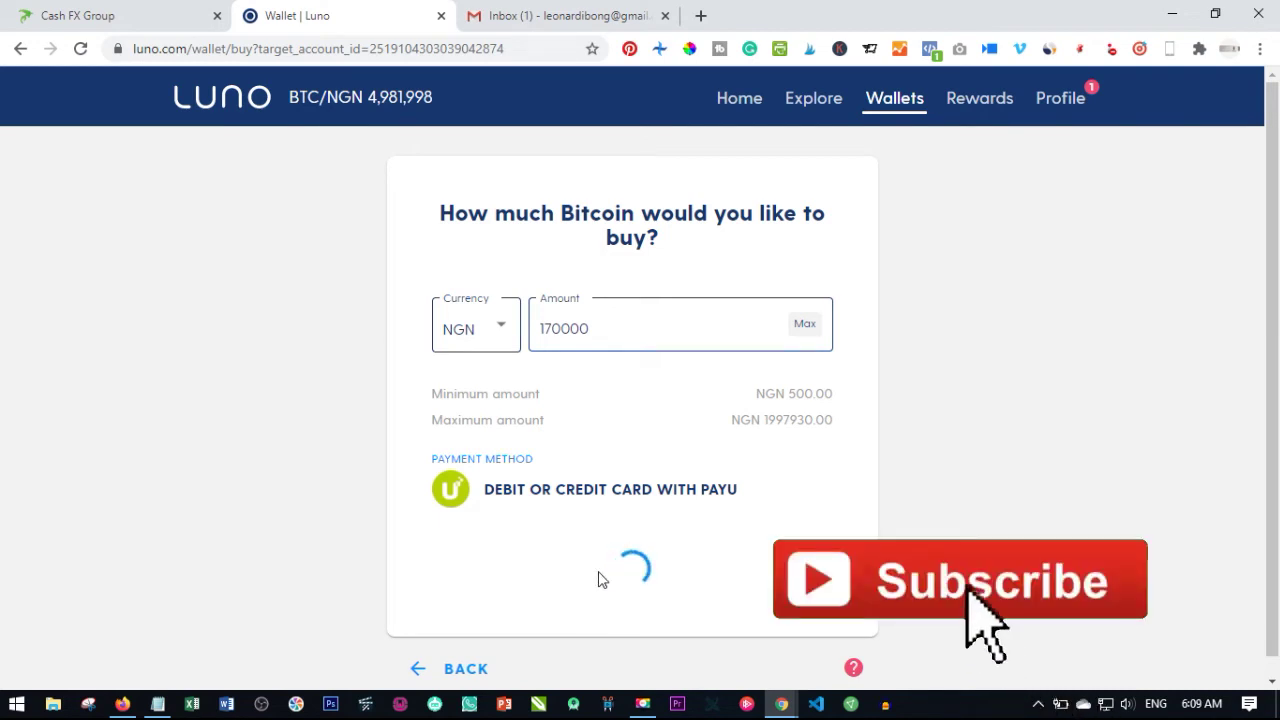
Confirm buying BTC 0.03345377 for NGN 172,070.00
{"action": "scroll", "coordinate": [607, 447], "scroll_direction": "down", "scroll_amount": 1}
{"action": "scroll", "coordinate": [607, 447], "scroll_direction": "down", "scroll_amount": 1}
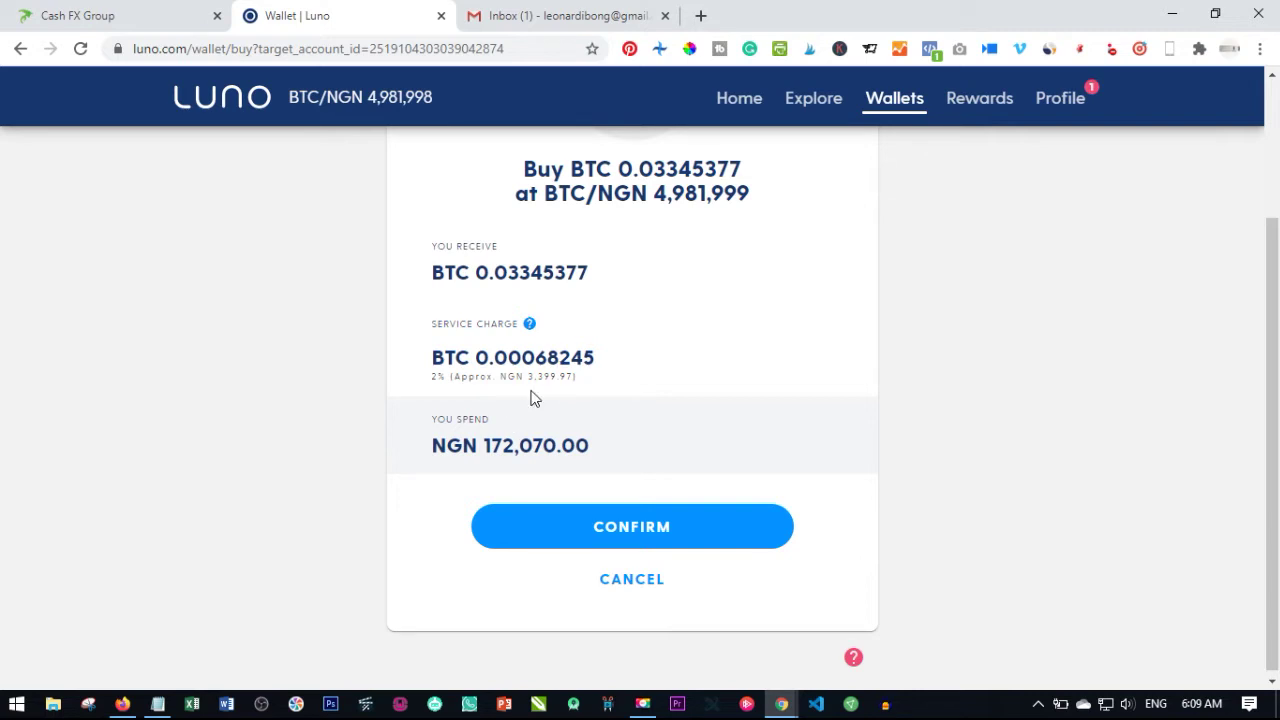
{"action": "scroll", "coordinate": [535, 440], "scroll_direction": "down", "scroll_amount": 1}
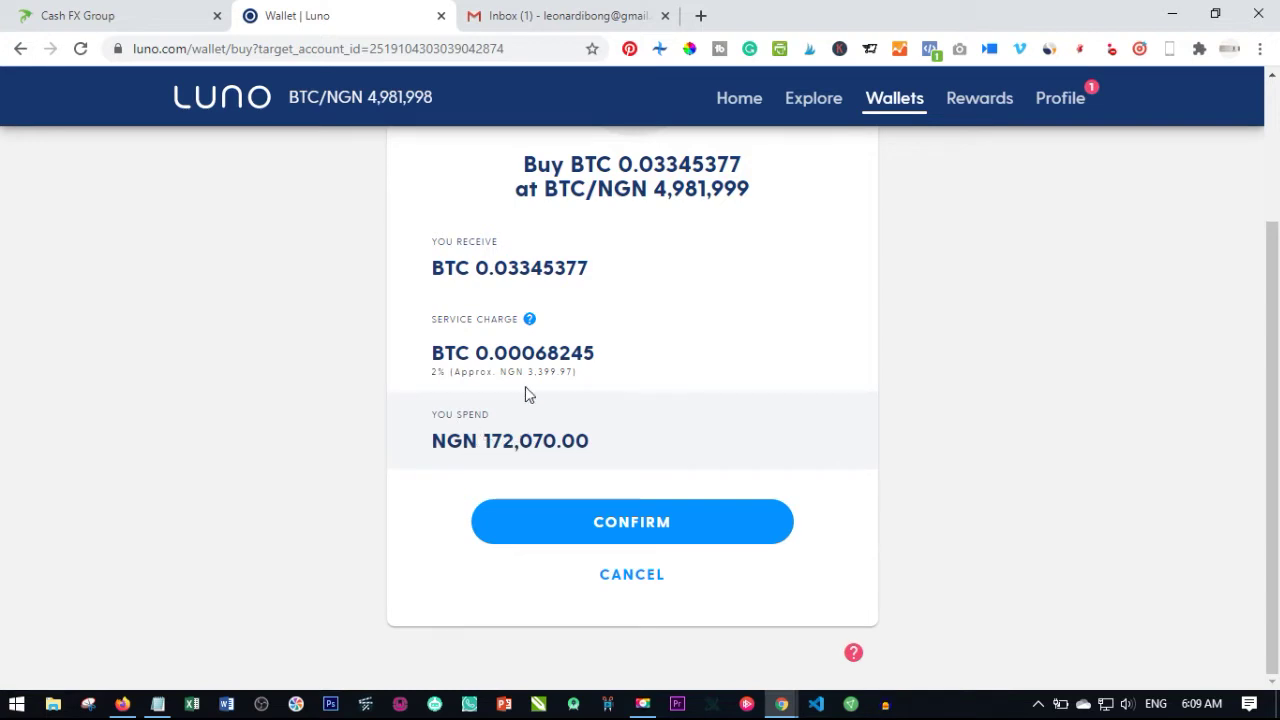
{"action": "left_click", "coordinate": [630, 522]}
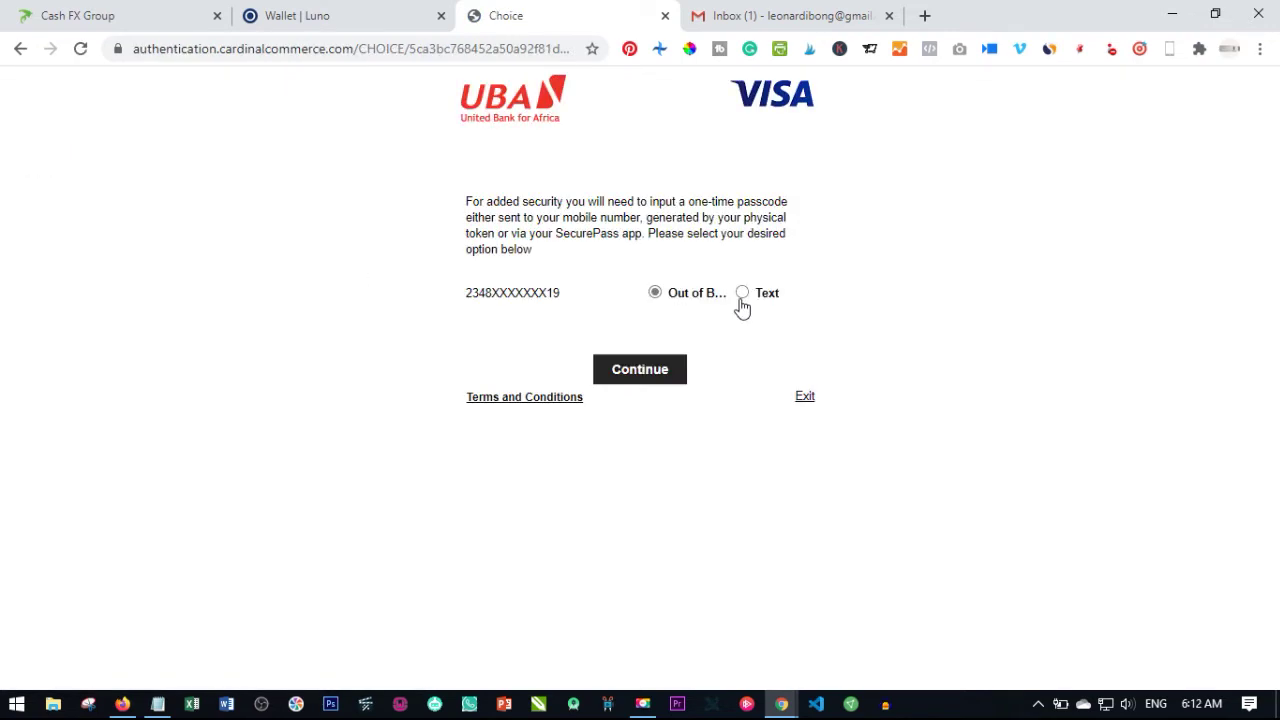
Authorise the NGN 172,070.00 card payment with a one-time passcode received by text
{"action": "left_click", "coordinate": [742, 294]}
{"action": "left_click", "coordinate": [637, 380]}
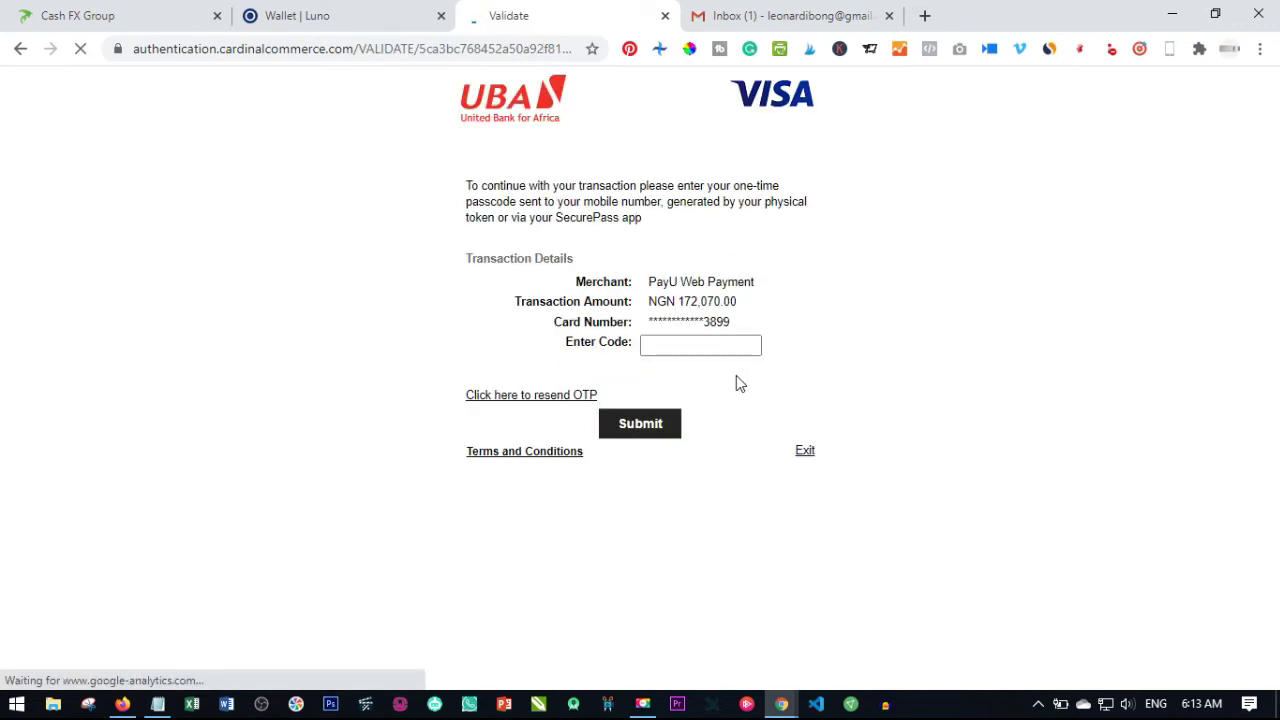
{"action": "left_click", "coordinate": [704, 351]}
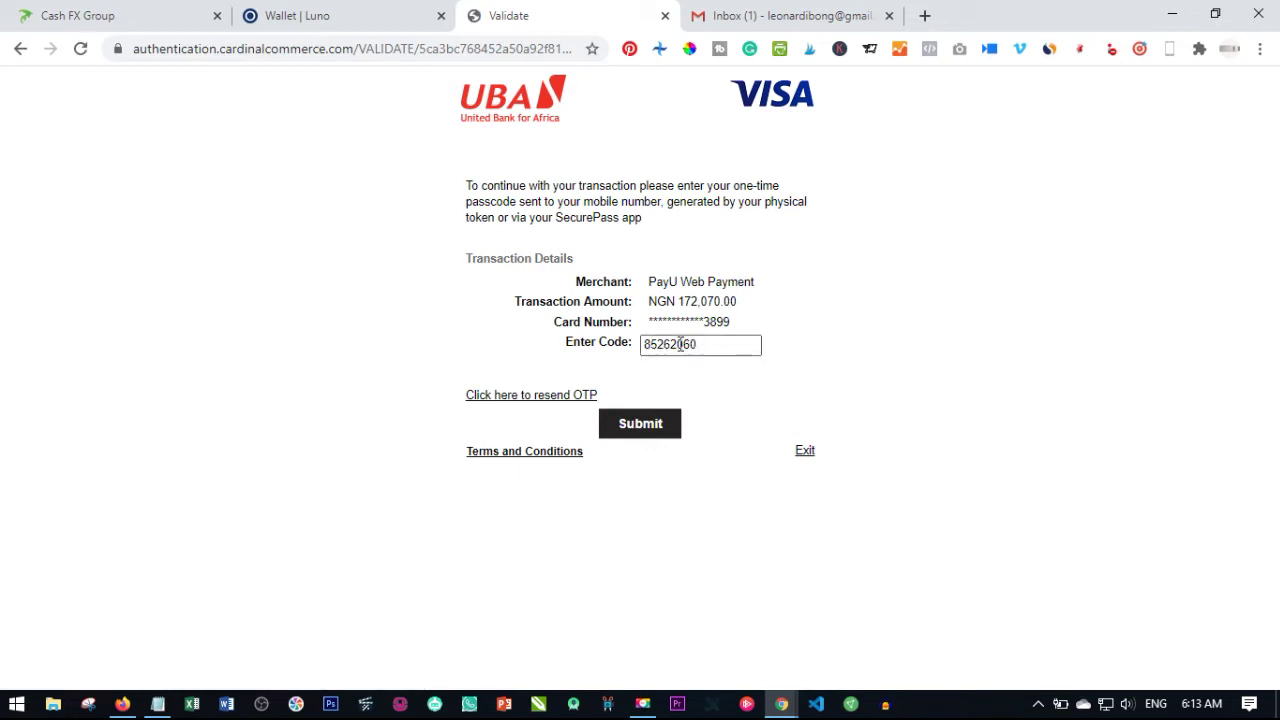
{"action": "left_click", "coordinate": [638, 426]}
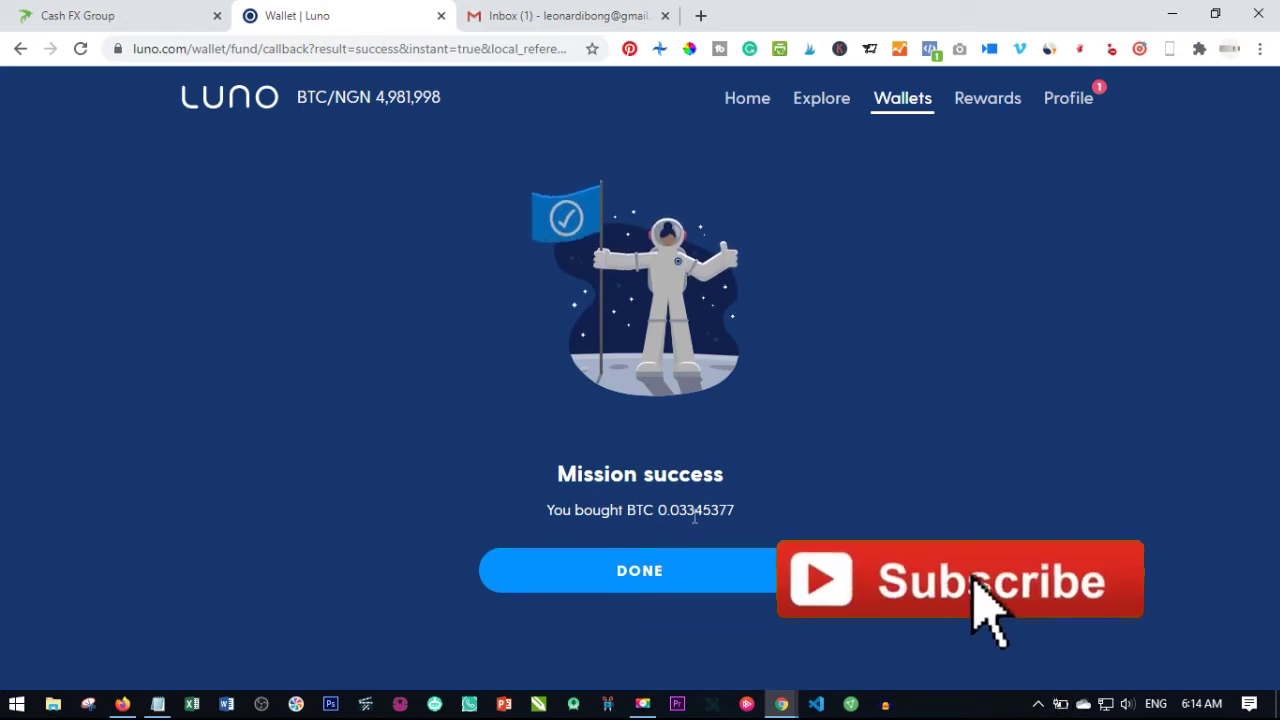
Finish the purchase, verify BTC 0.049840 (NGN 248,303) in Wallets, then switch to Cash FX Group
{"action": "left_click", "coordinate": [639, 571]}
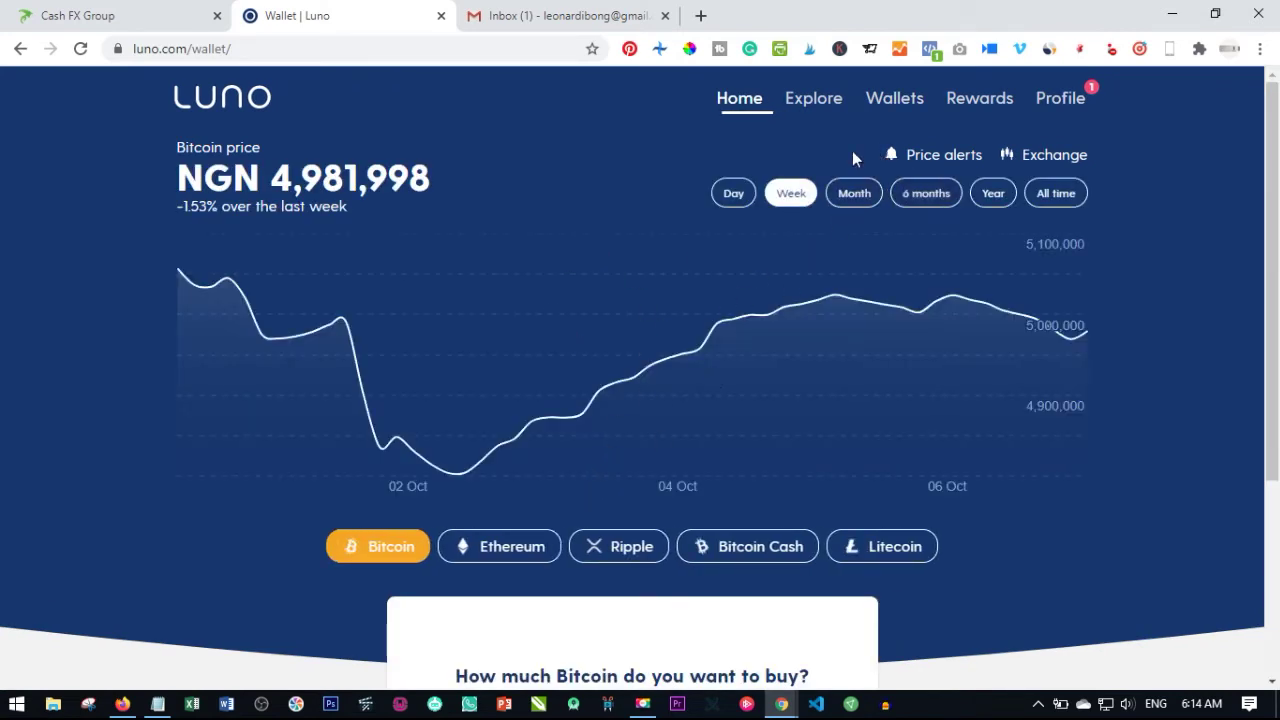
{"action": "left_click", "coordinate": [910, 110]}
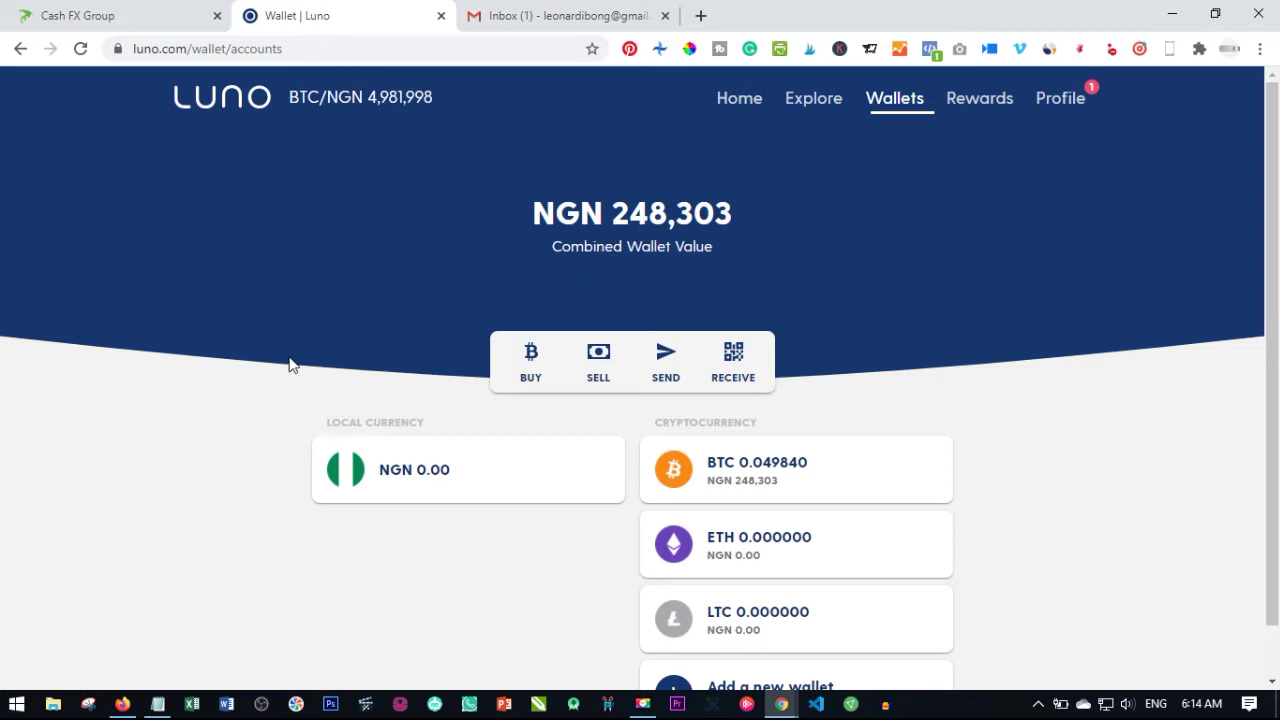
{"action": "left_click", "coordinate": [78, 15]}
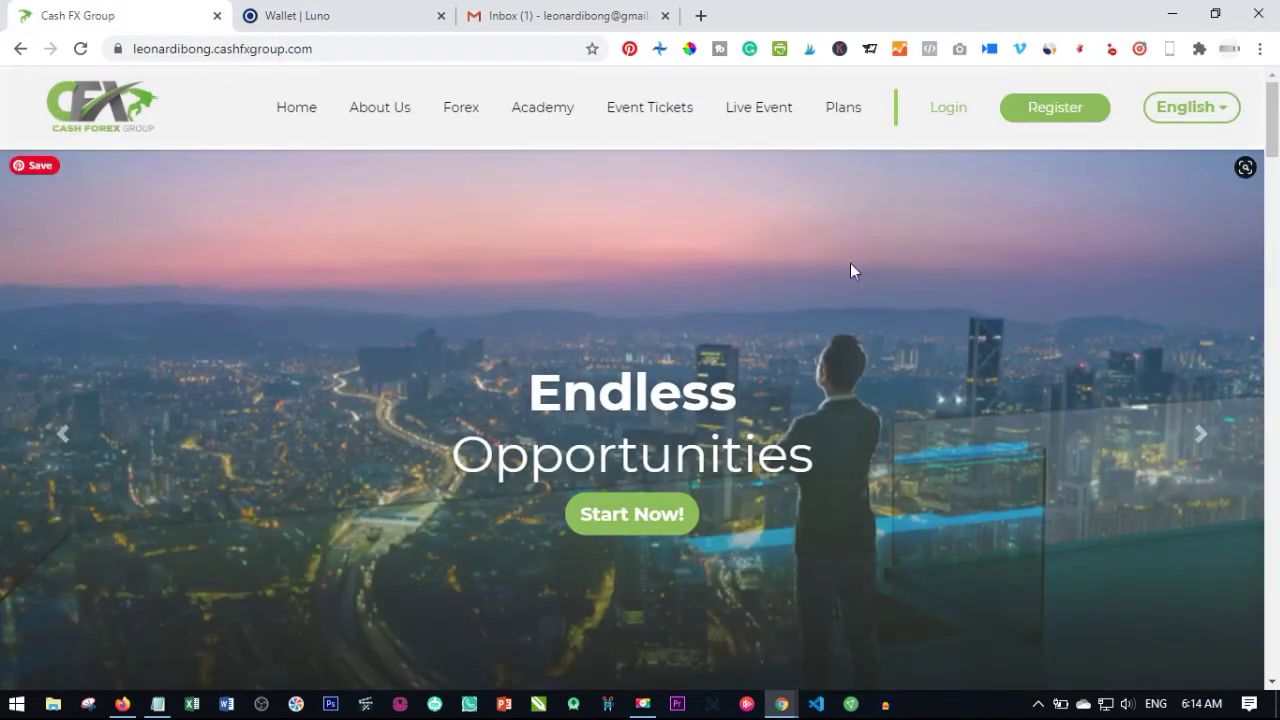
Fill in and submit the CashFX registration form, then save the new login in Chrome
{"action": "left_click", "coordinate": [1043, 112]}
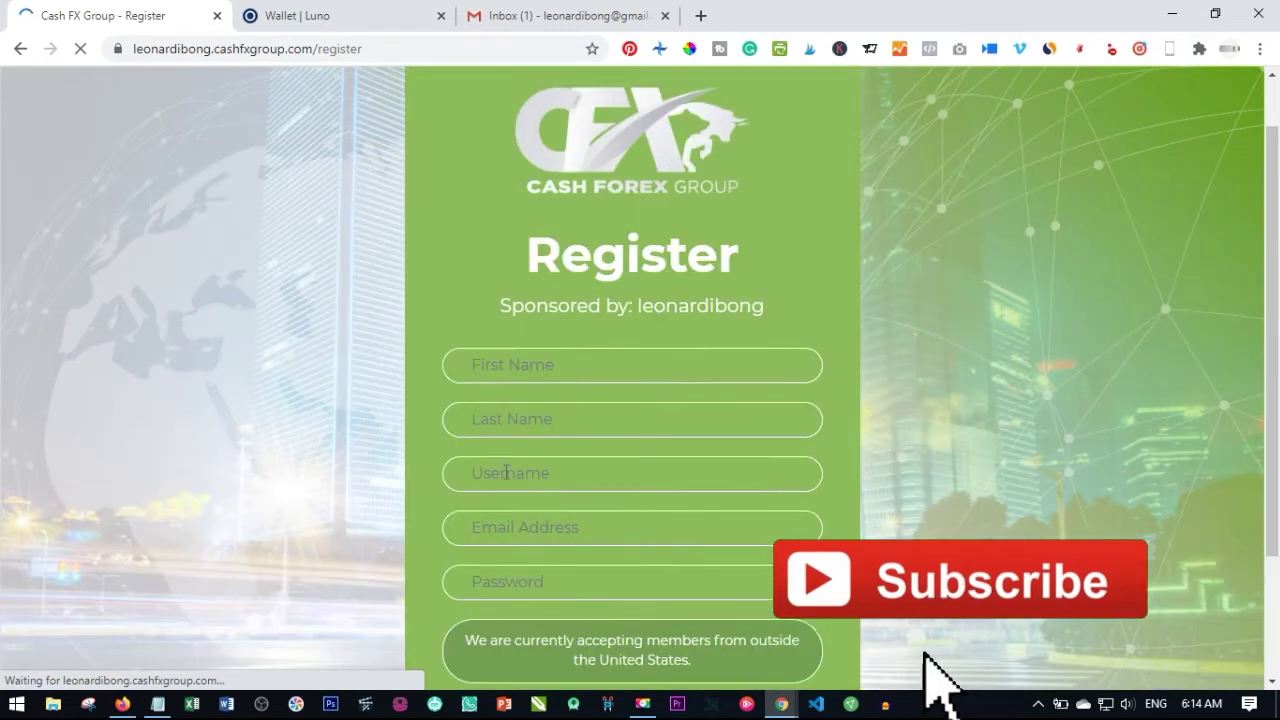
{"action": "scroll", "coordinate": [504, 510], "scroll_direction": "down", "scroll_amount": 1}
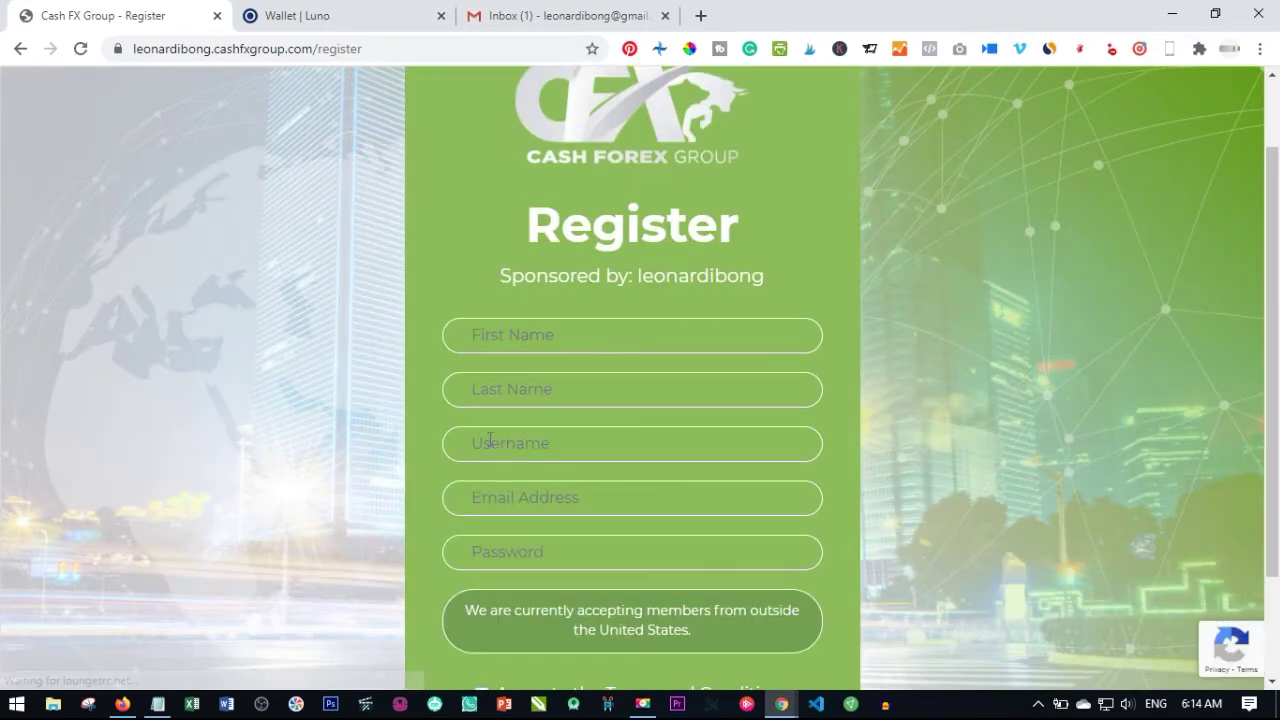
{"action": "scroll", "coordinate": [560, 520], "scroll_direction": "down", "scroll_amount": 2}
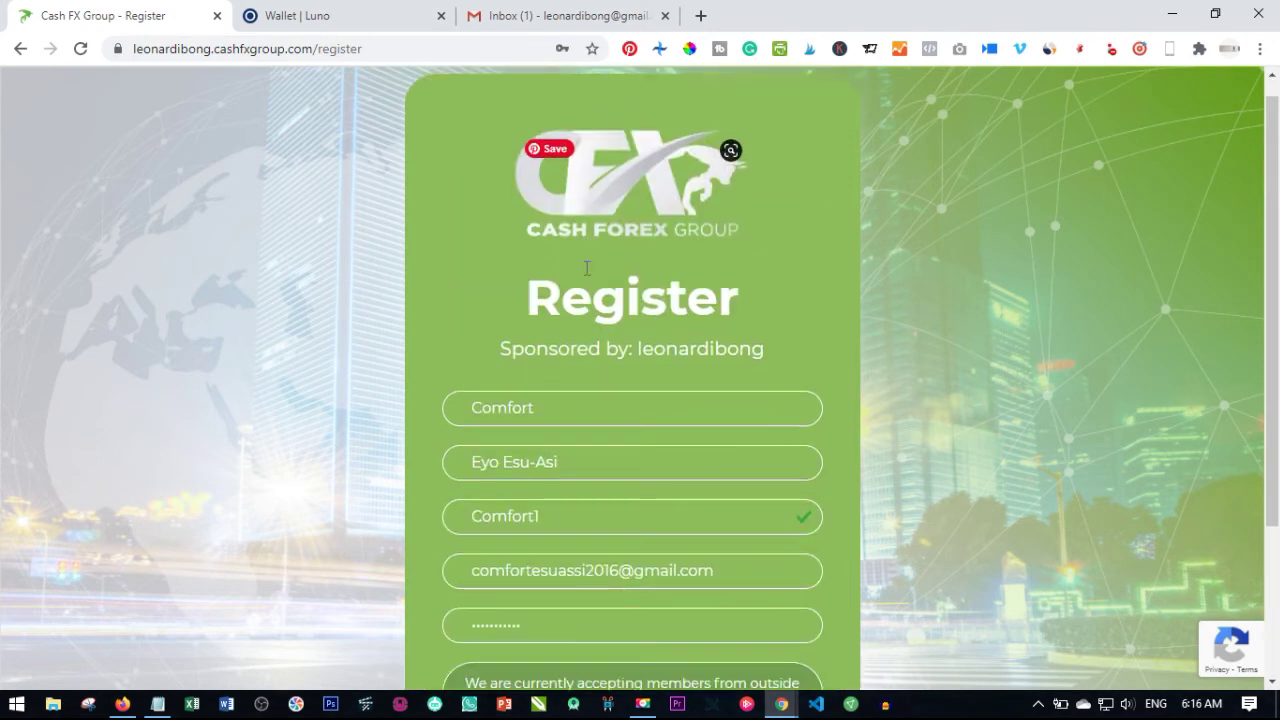
{"action": "scroll", "coordinate": [522, 226], "scroll_direction": "down", "scroll_amount": 2}
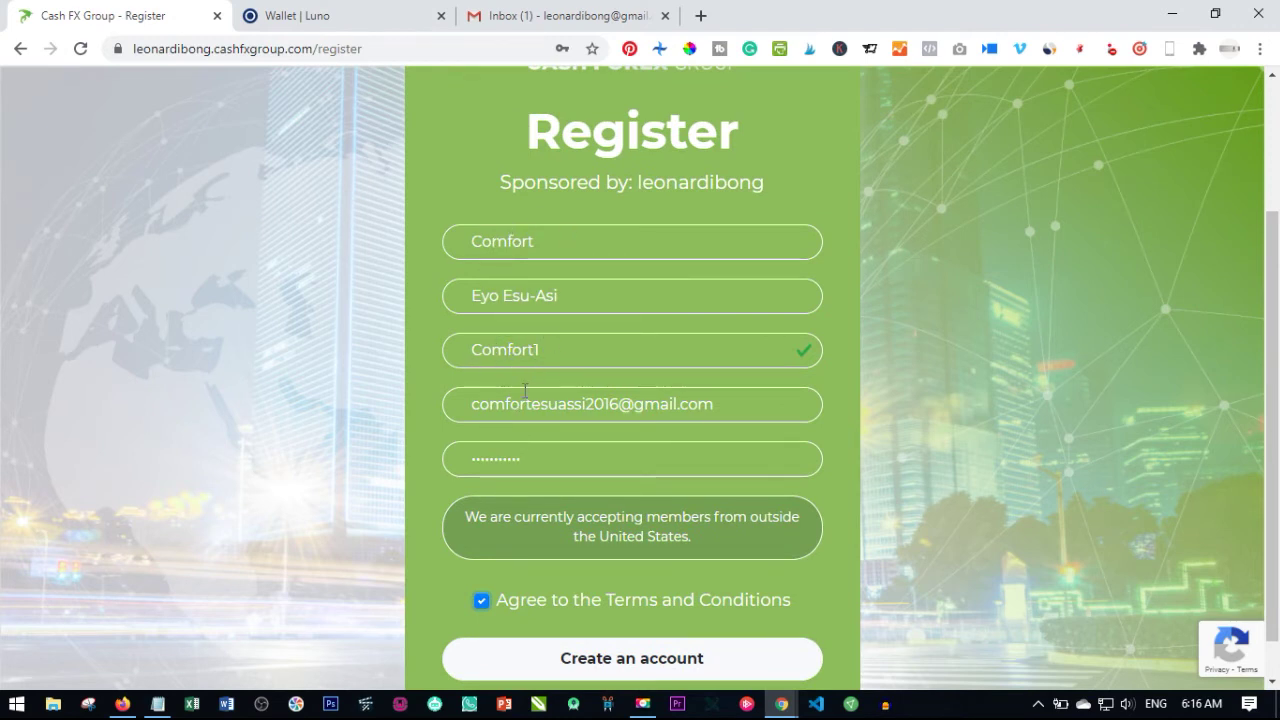
{"action": "scroll", "coordinate": [497, 381], "scroll_direction": "down", "scroll_amount": 1}
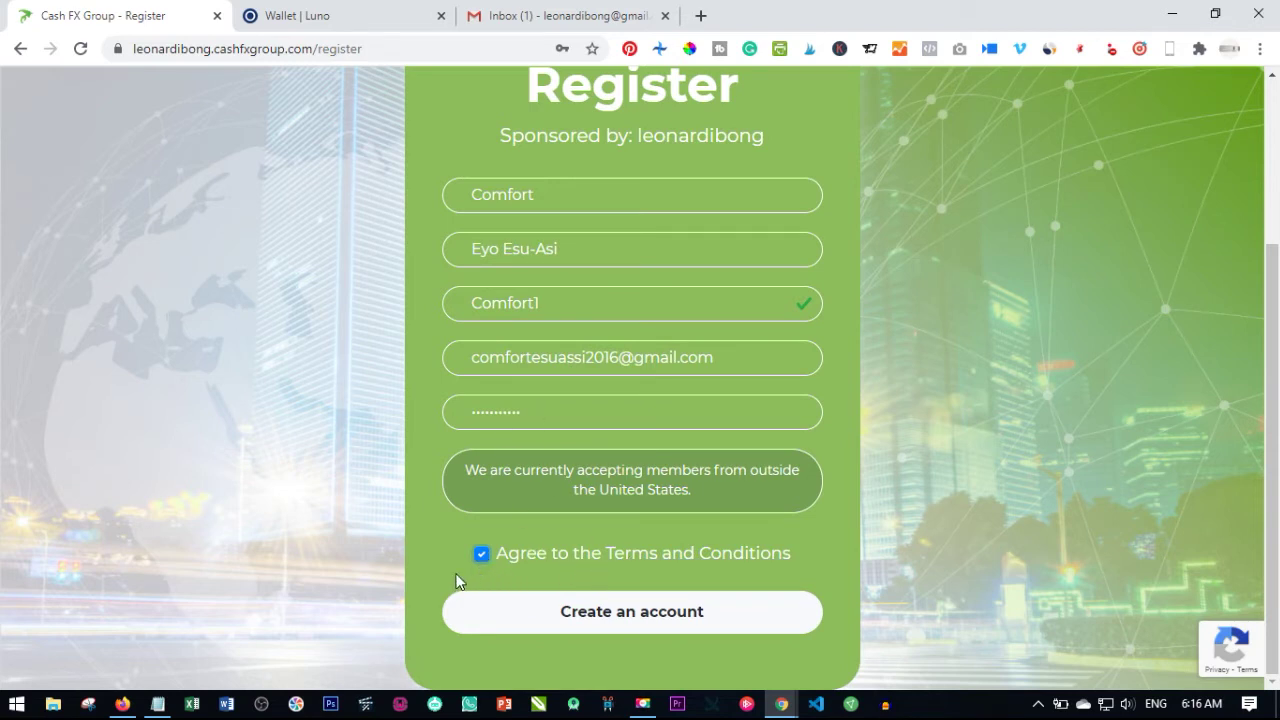
{"action": "left_click", "coordinate": [592, 612]}
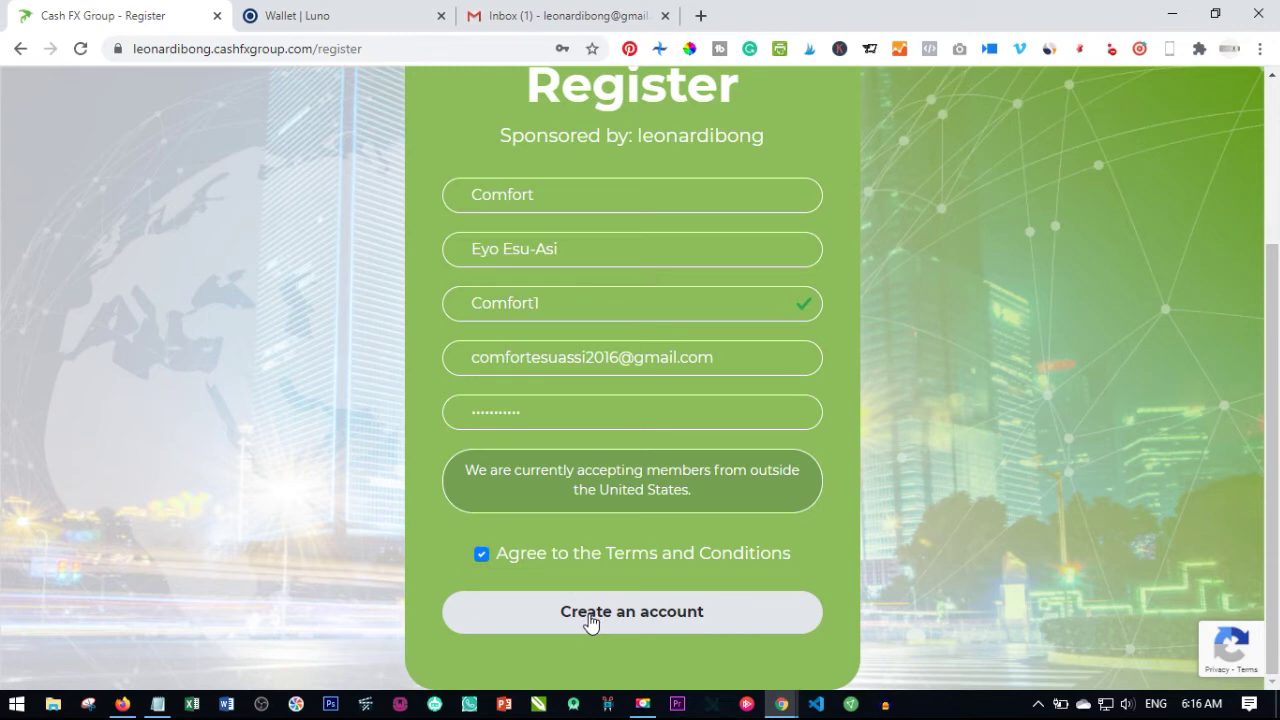
{"action": "left_click", "coordinate": [592, 615]}
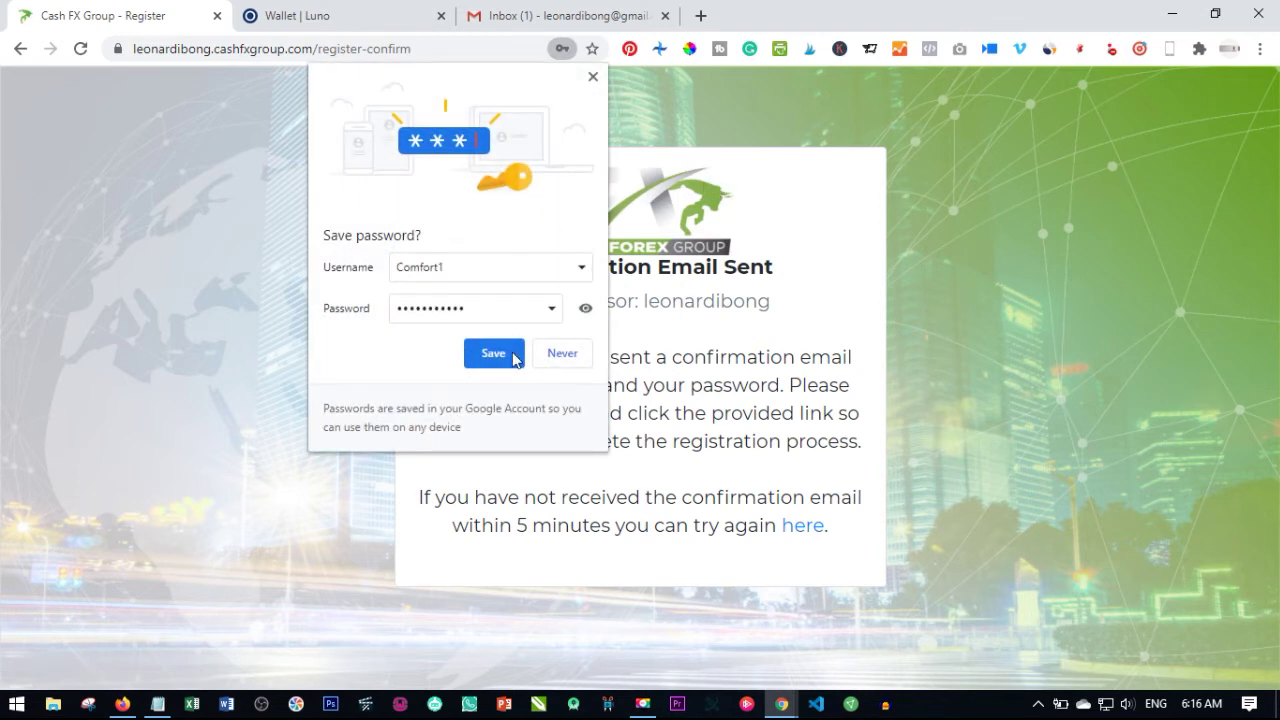
{"action": "left_click", "coordinate": [512, 357]}
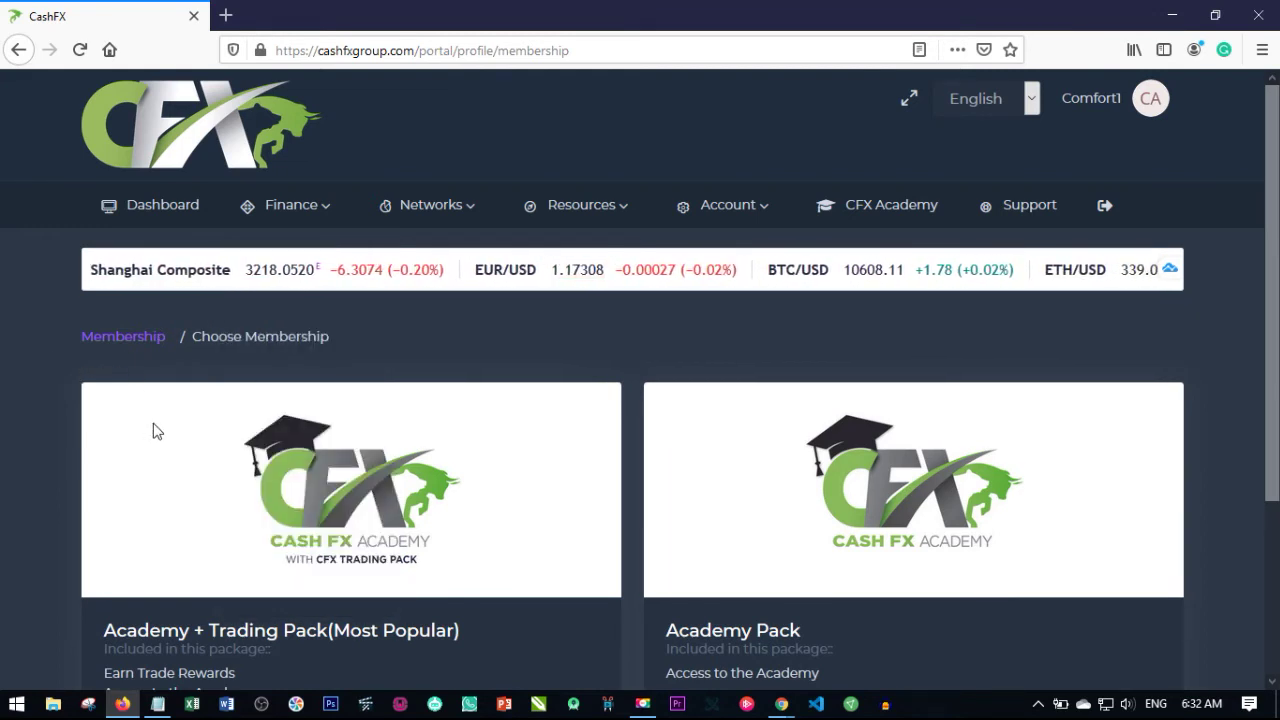
Scroll through the membership packages on the CashFX Choose Membership page
{"action": "scroll", "coordinate": [153, 431], "scroll_direction": "down", "scroll_amount": 2}
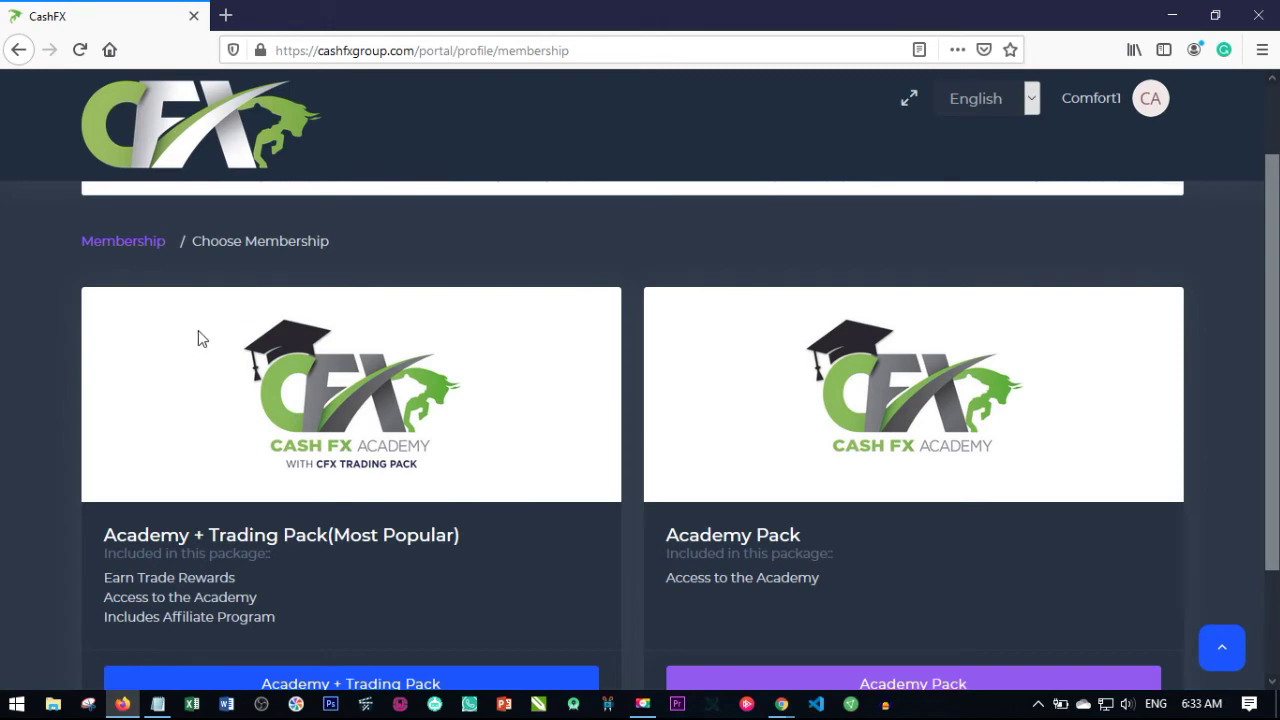
{"action": "scroll", "coordinate": [297, 437], "scroll_direction": "down", "scroll_amount": 2}
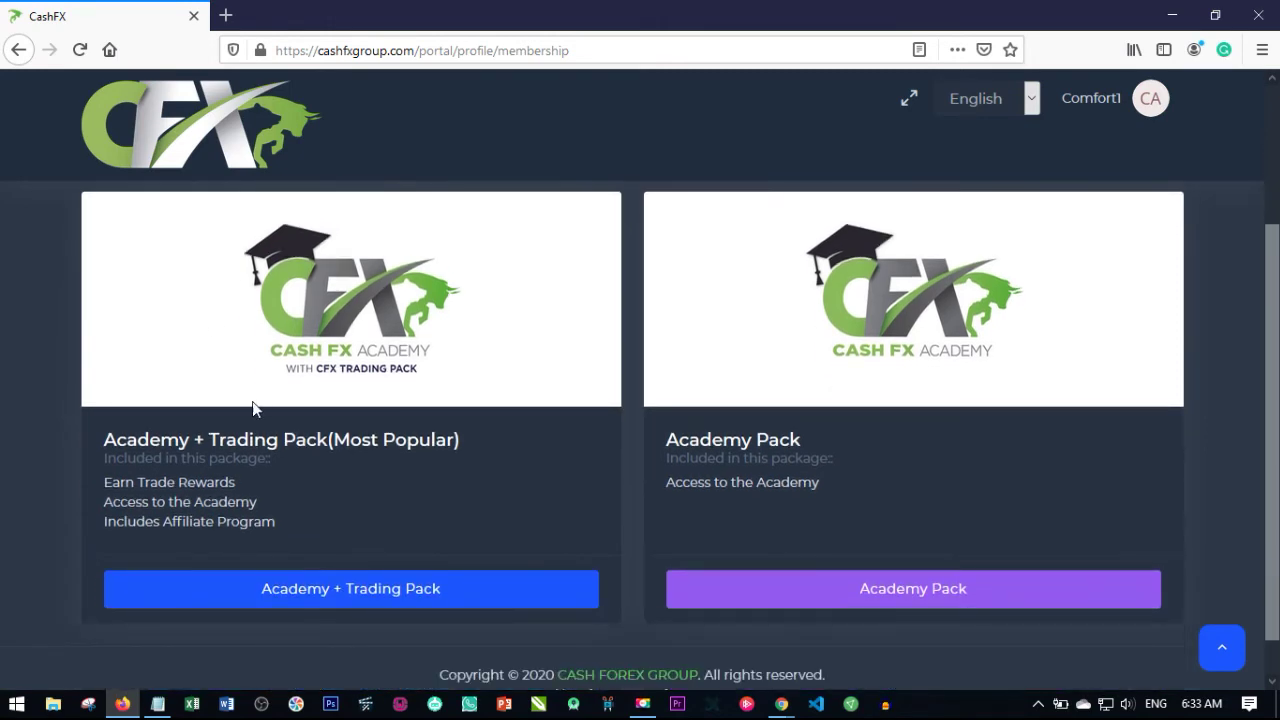
{"action": "scroll", "coordinate": [455, 440], "scroll_direction": "up", "scroll_amount": 4}
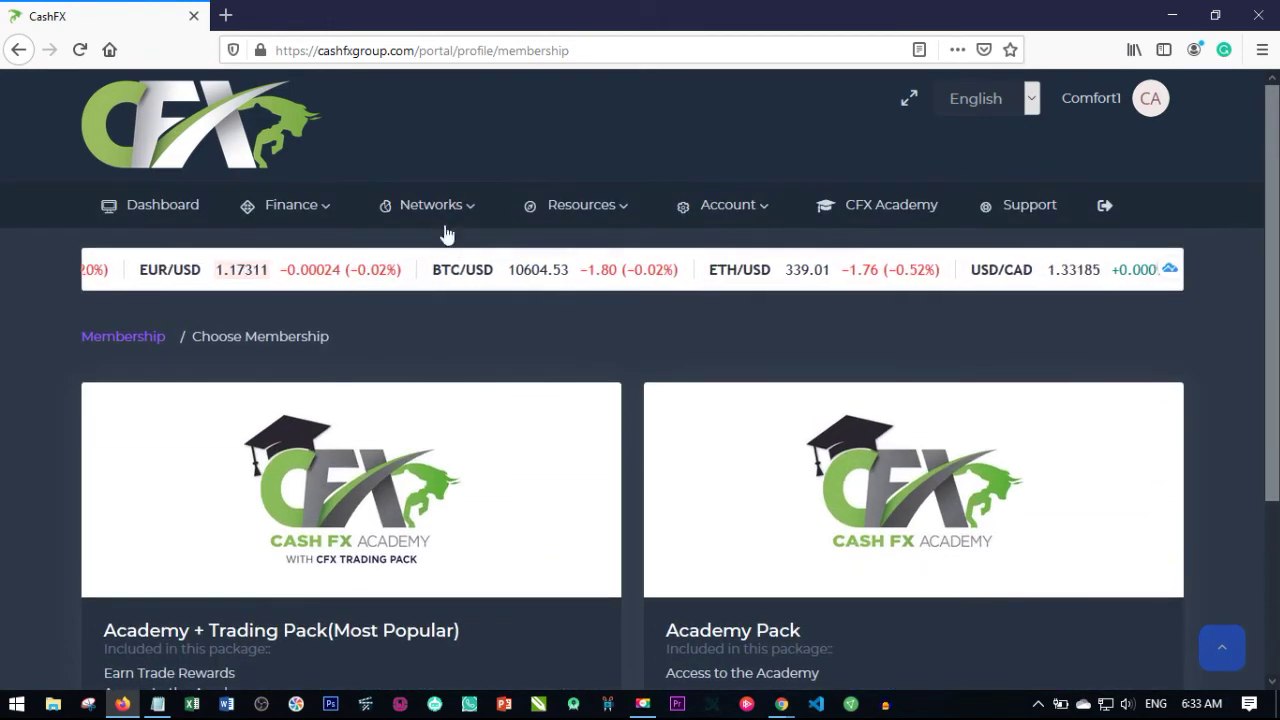
{"action": "scroll", "coordinate": [191, 309], "scroll_direction": "down", "scroll_amount": 5}
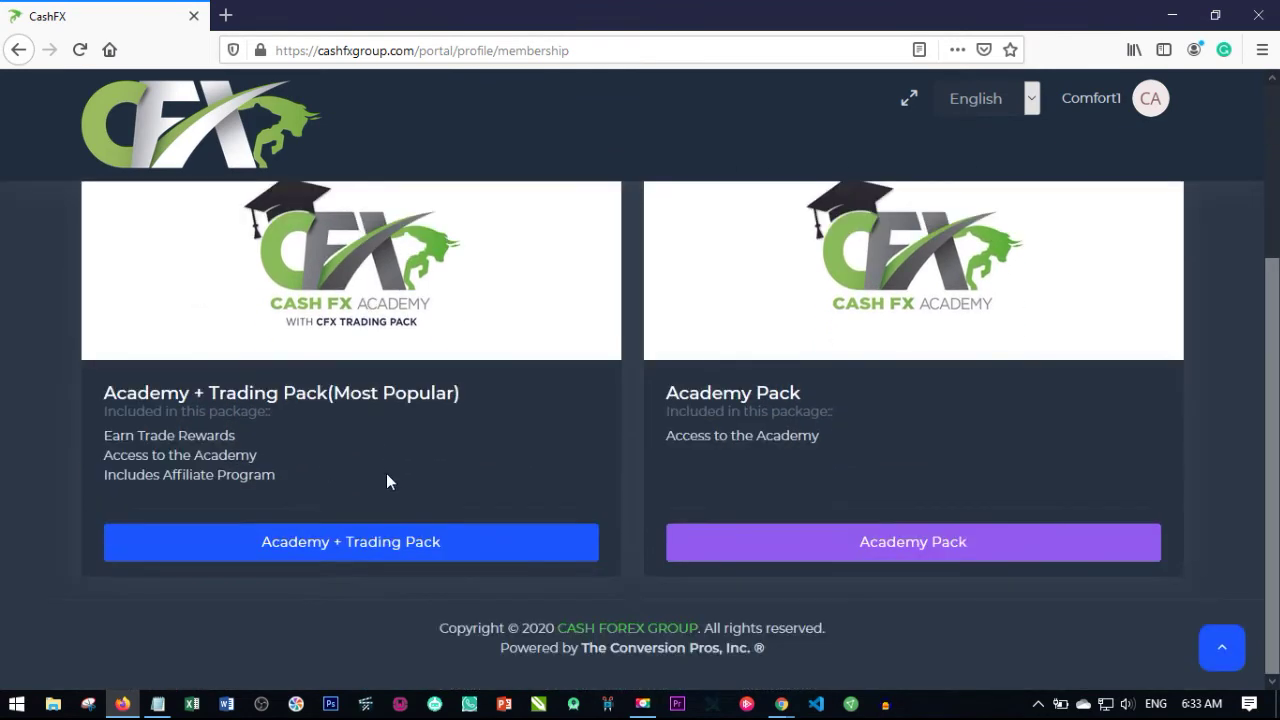
{"action": "scroll", "coordinate": [348, 459], "scroll_direction": "up", "scroll_amount": 4}
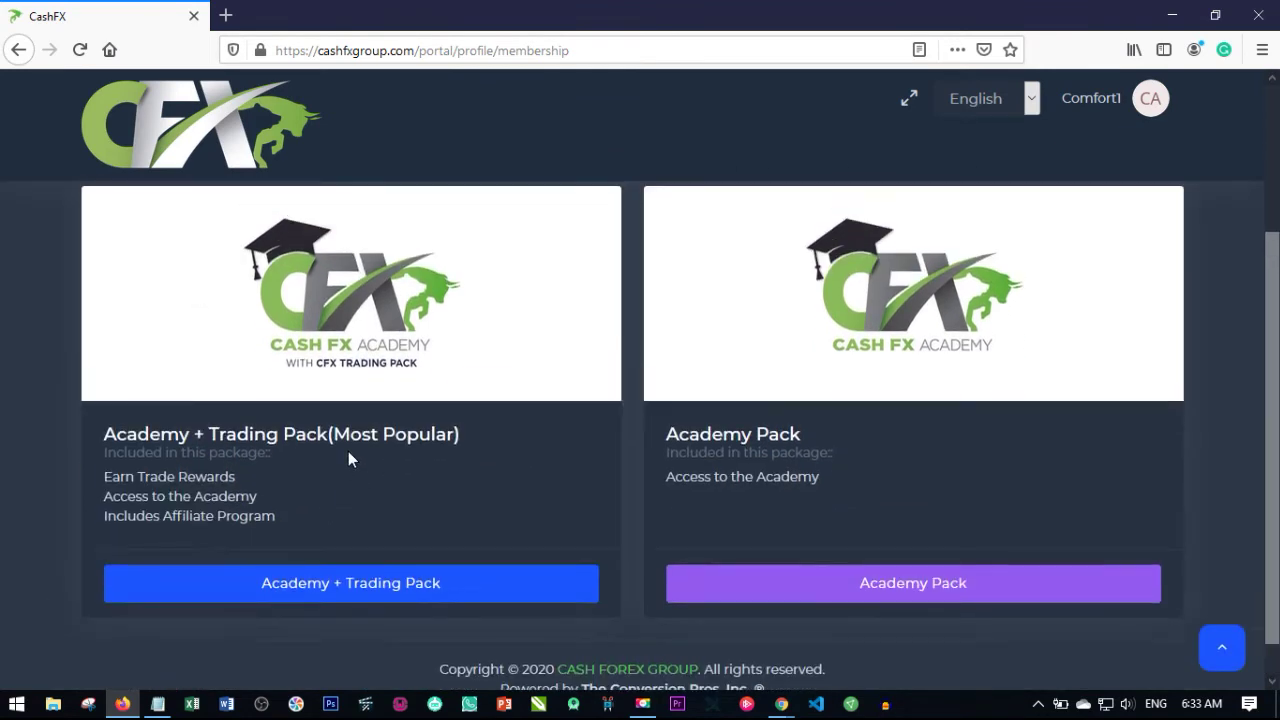
{"action": "scroll", "coordinate": [340, 465], "scroll_direction": "down", "scroll_amount": 2}
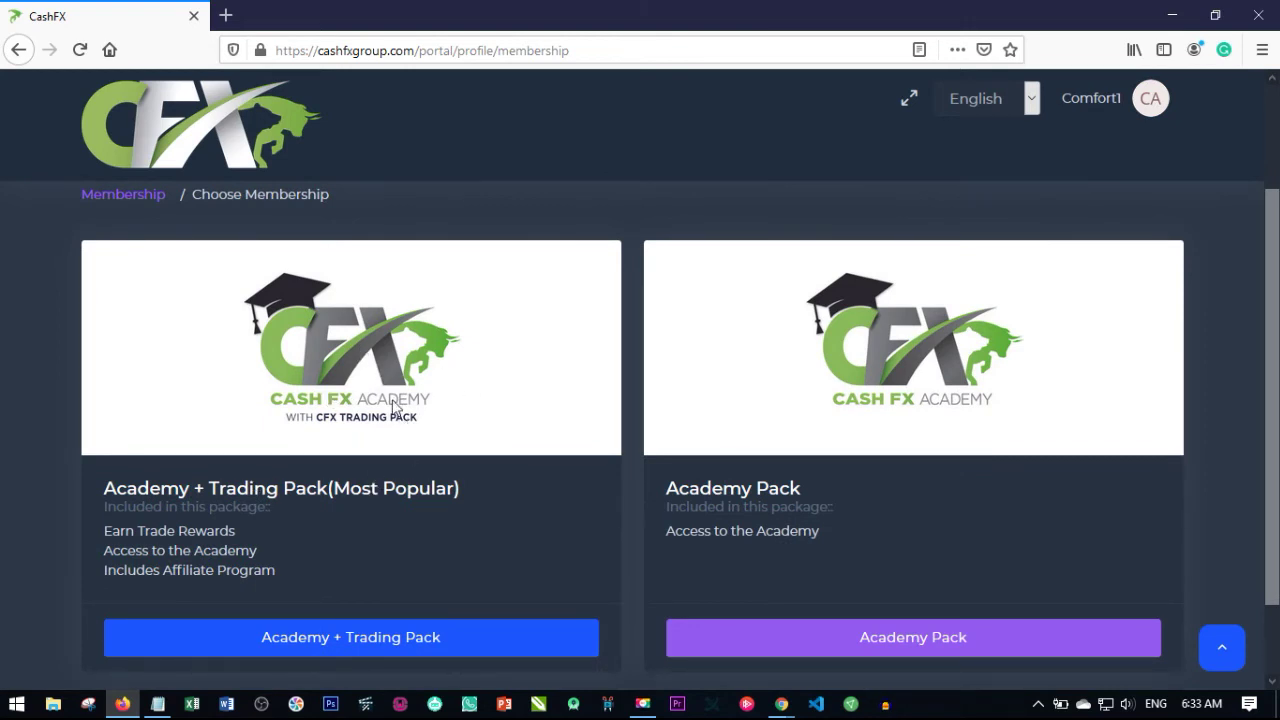
{"action": "scroll", "coordinate": [372, 410], "scroll_direction": "down", "scroll_amount": 1}
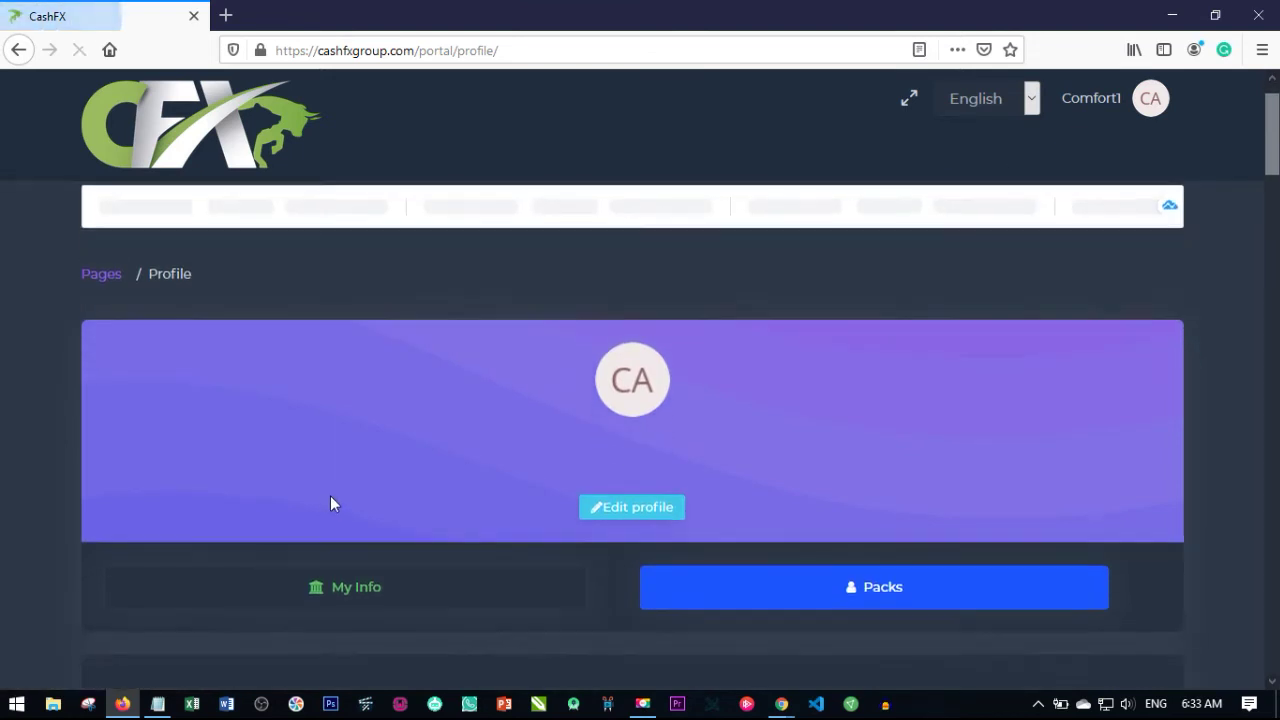
Scroll down the Academy Pack 150 purchase form to the country field
{"action": "scroll", "coordinate": [463, 429], "scroll_direction": "down", "scroll_amount": 2}
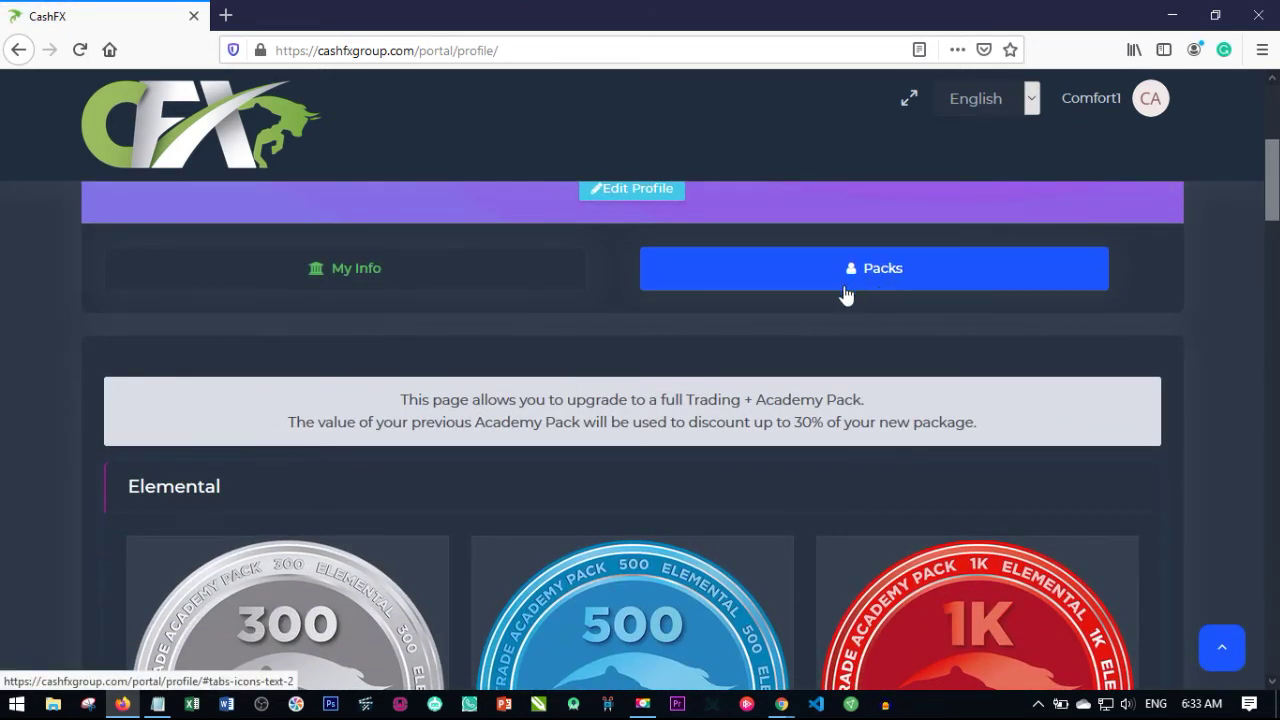
{"action": "scroll", "coordinate": [820, 317], "scroll_direction": "down", "scroll_amount": 1}
{"action": "scroll", "coordinate": [820, 317], "scroll_direction": "down", "scroll_amount": 1}
{"action": "scroll", "coordinate": [748, 331], "scroll_direction": "down", "scroll_amount": 1}
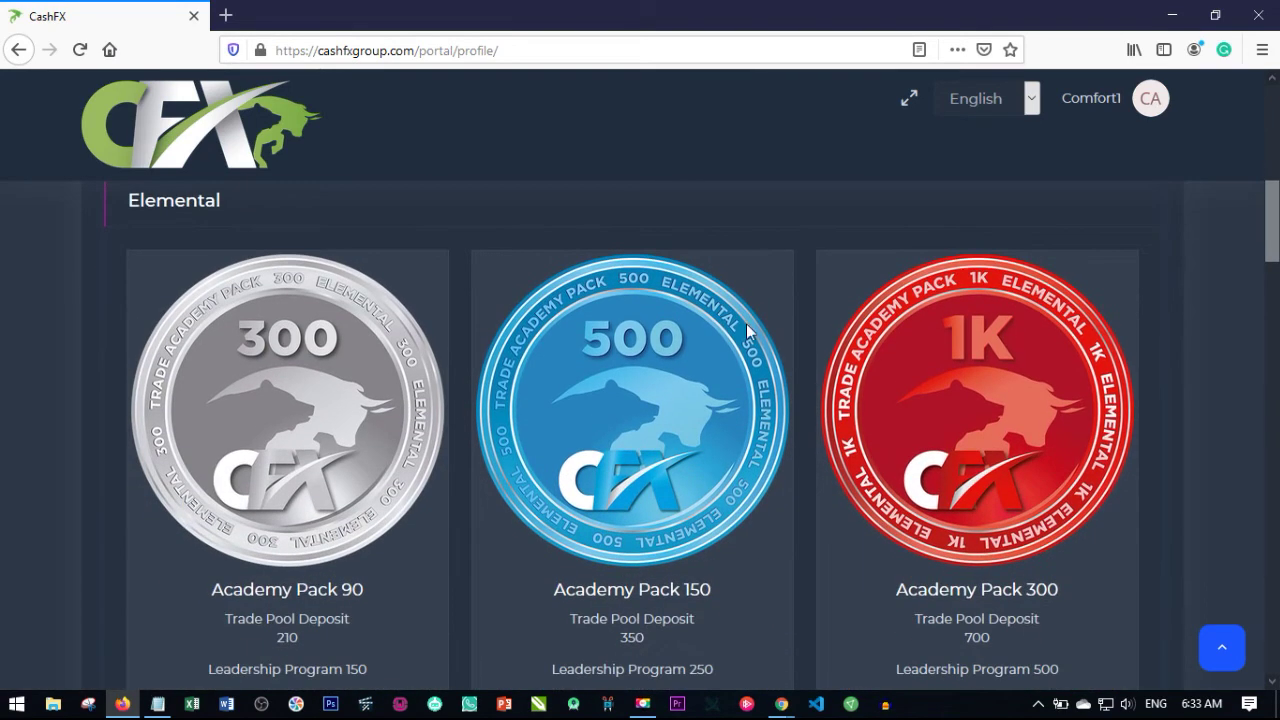
{"action": "scroll", "coordinate": [621, 425], "scroll_direction": "down", "scroll_amount": 1}
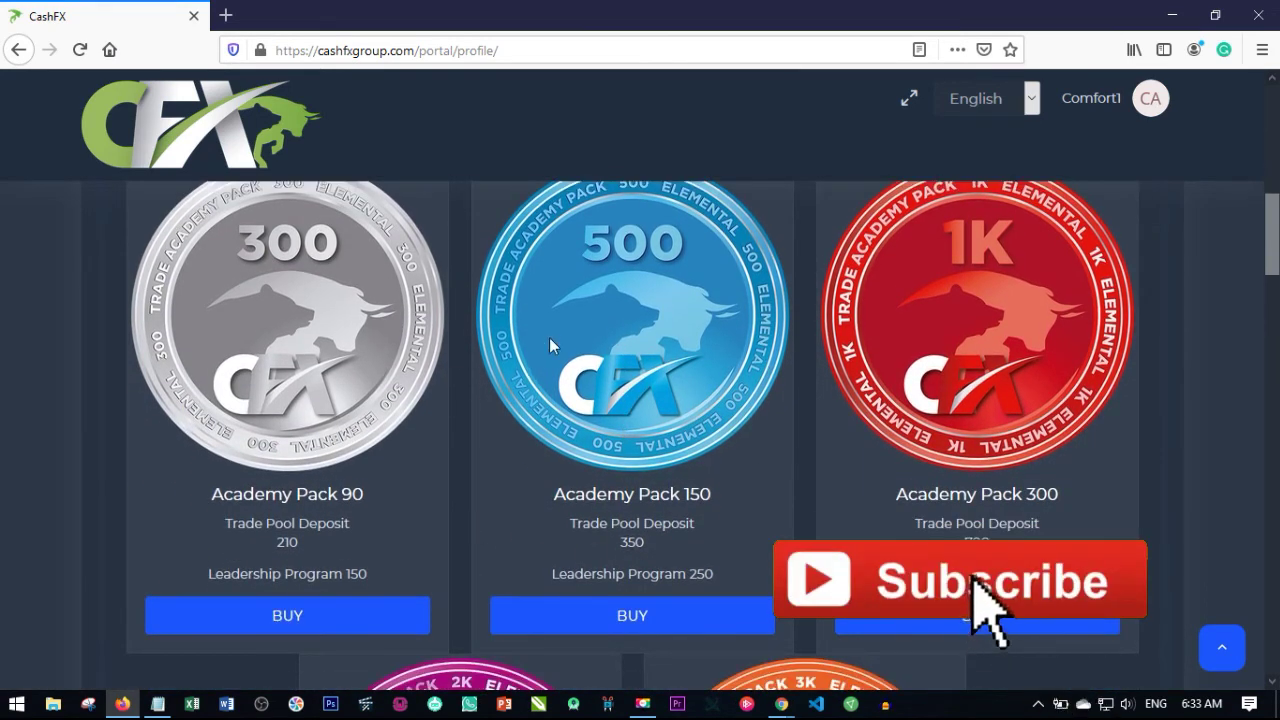
{"action": "scroll", "coordinate": [660, 492], "scroll_direction": "down", "scroll_amount": 1}
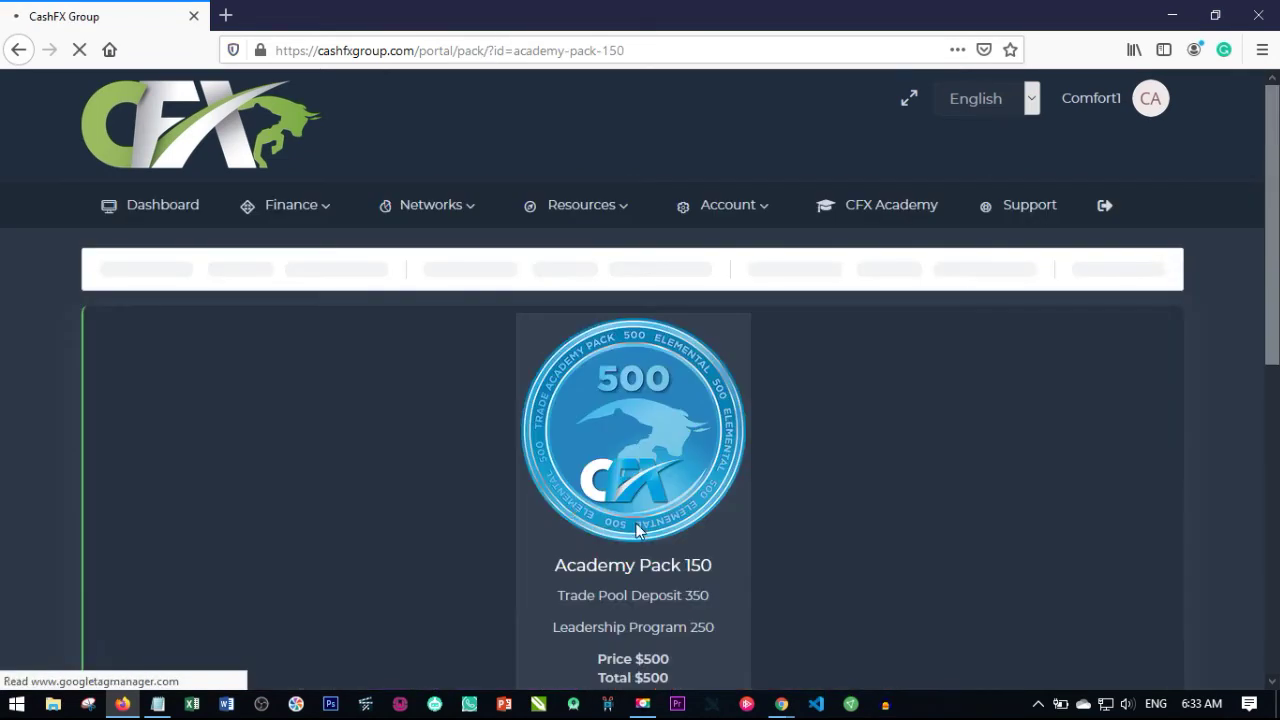
{"action": "scroll", "coordinate": [500, 440], "scroll_direction": "down", "scroll_amount": 3}
{"action": "scroll", "coordinate": [480, 429], "scroll_direction": "down", "scroll_amount": 3}
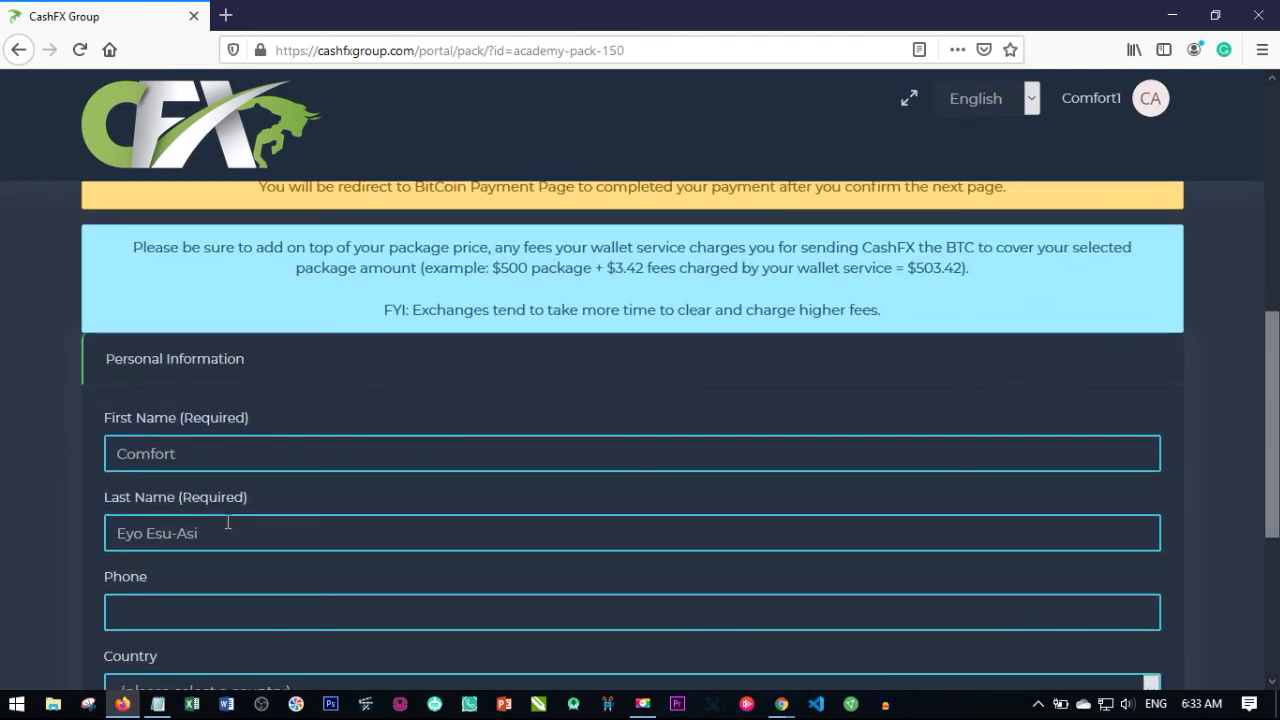
{"action": "scroll", "coordinate": [251, 523], "scroll_direction": "down", "scroll_amount": 1}
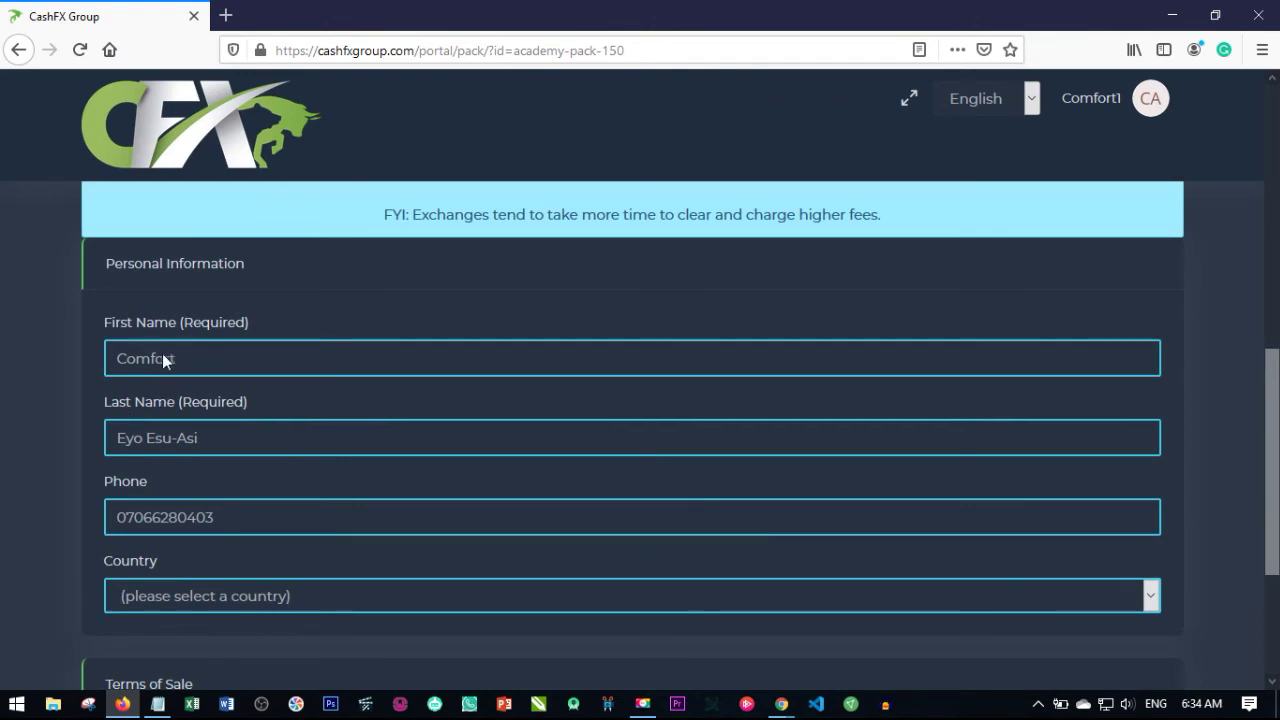
{"action": "scroll", "coordinate": [316, 484], "scroll_direction": "down", "scroll_amount": 1}
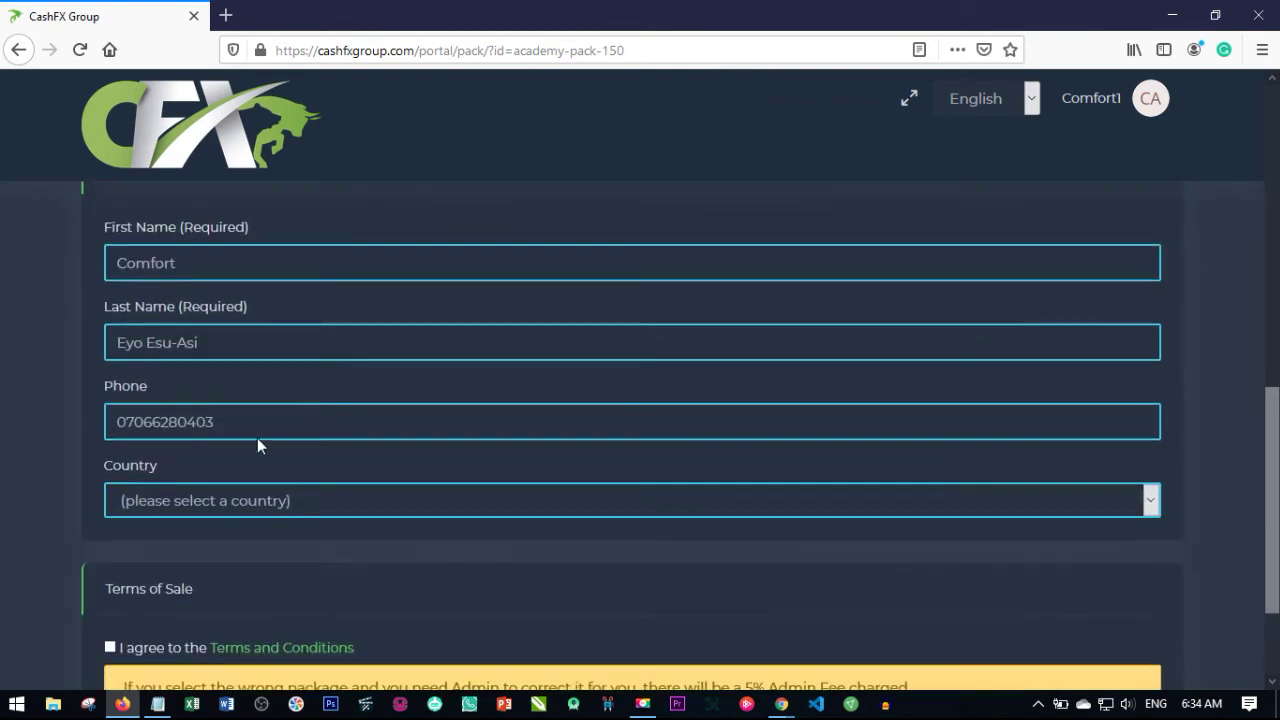
Set the country to Nigeria and continue to the Purchase Detail page
{"action": "left_click", "coordinate": [243, 501]}
{"action": "scroll", "coordinate": [216, 363], "scroll_direction": "down", "scroll_amount": 15}
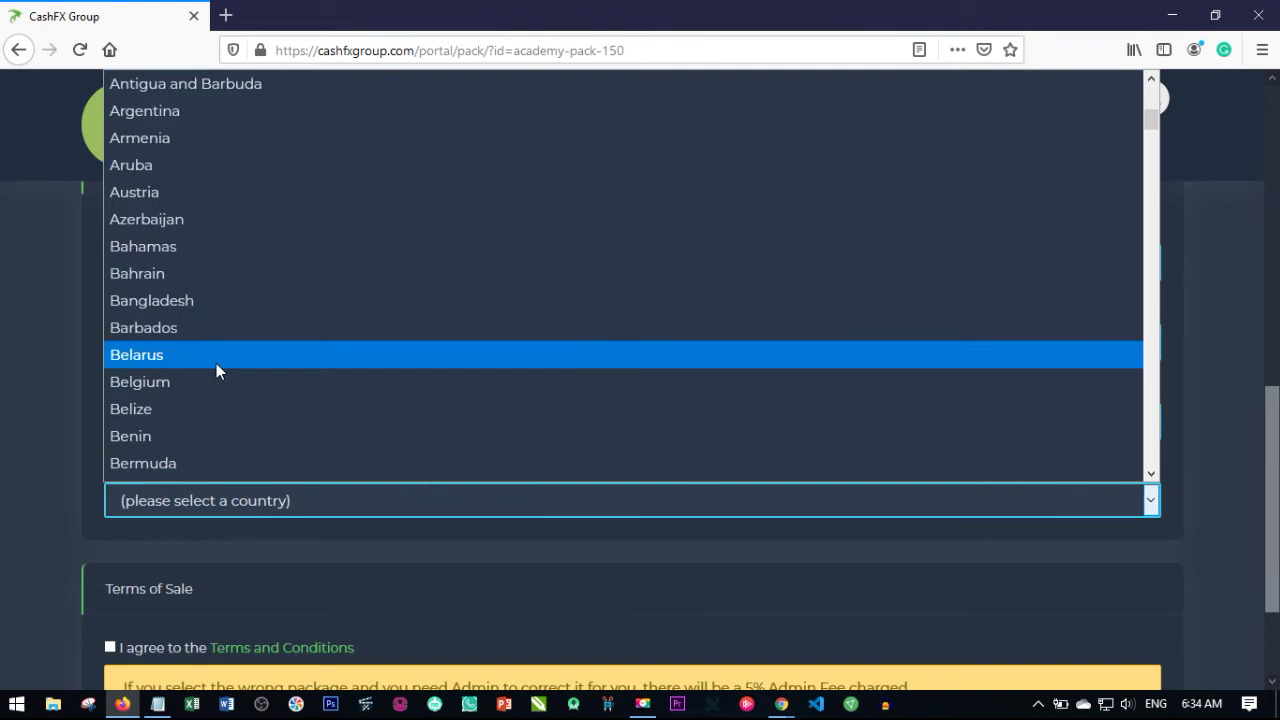
{"action": "scroll", "coordinate": [190, 386], "scroll_direction": "down", "scroll_amount": 20}
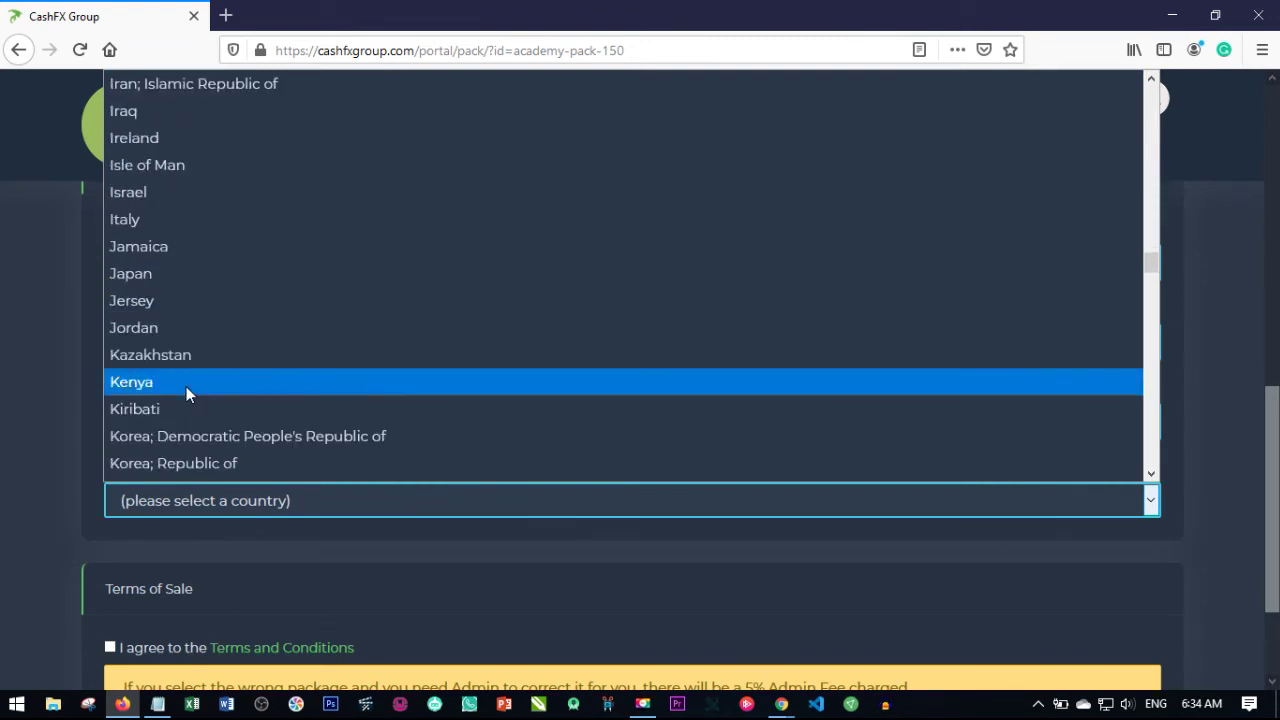
{"action": "scroll", "coordinate": [181, 382], "scroll_direction": "down", "scroll_amount": 19}
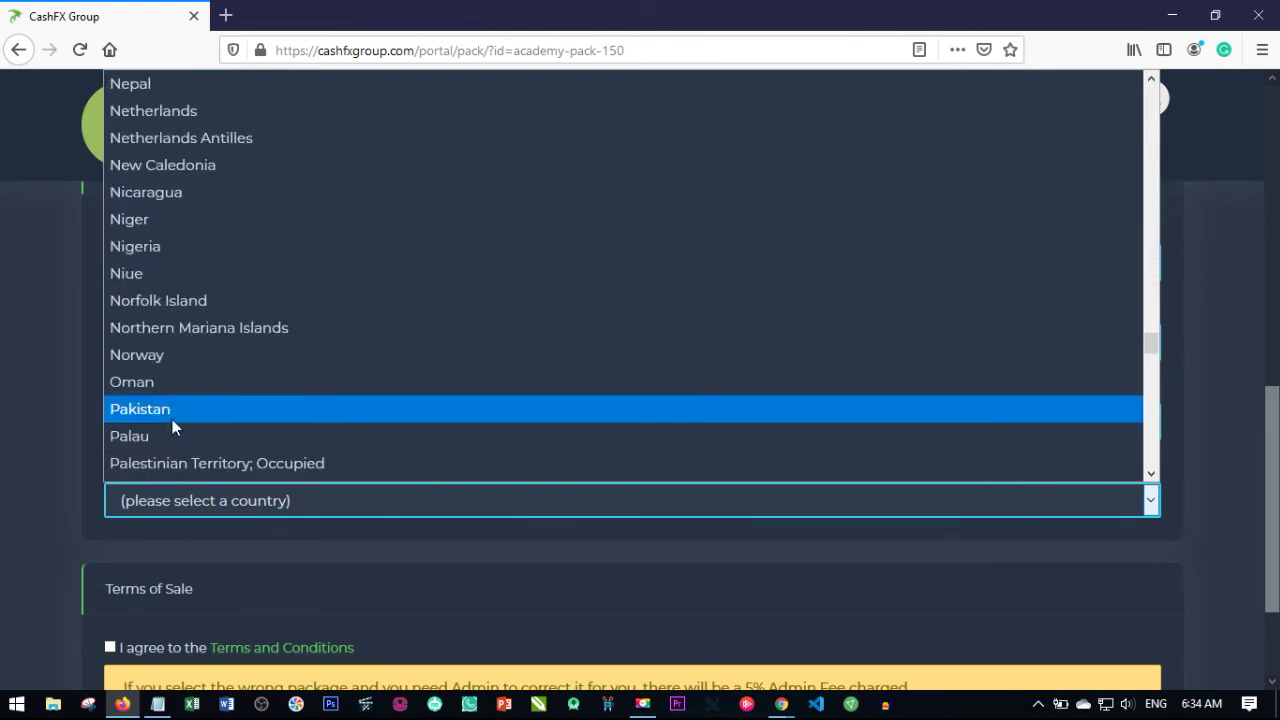
{"action": "scroll", "coordinate": [155, 397], "scroll_direction": "down", "scroll_amount": 5}
{"action": "scroll", "coordinate": [162, 396], "scroll_direction": "up", "scroll_amount": 13}
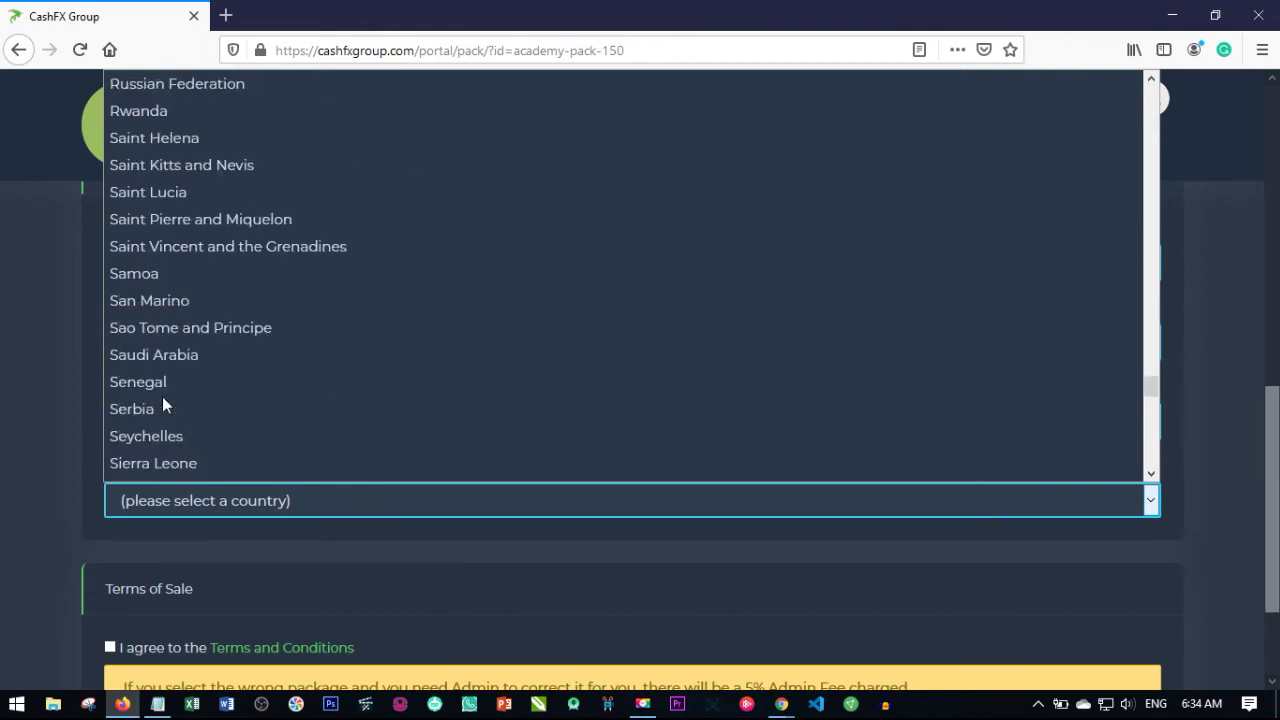
{"action": "scroll", "coordinate": [165, 402], "scroll_direction": "up", "scroll_amount": 3}
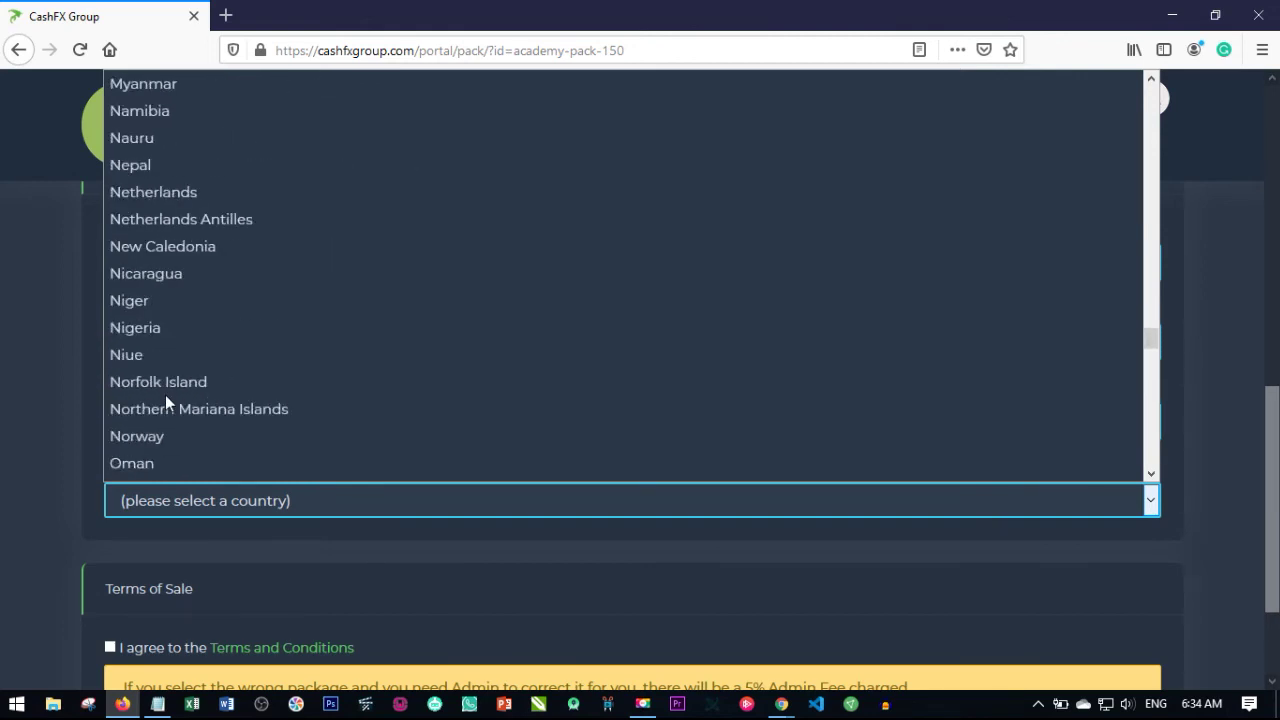
{"action": "left_click", "coordinate": [160, 329]}
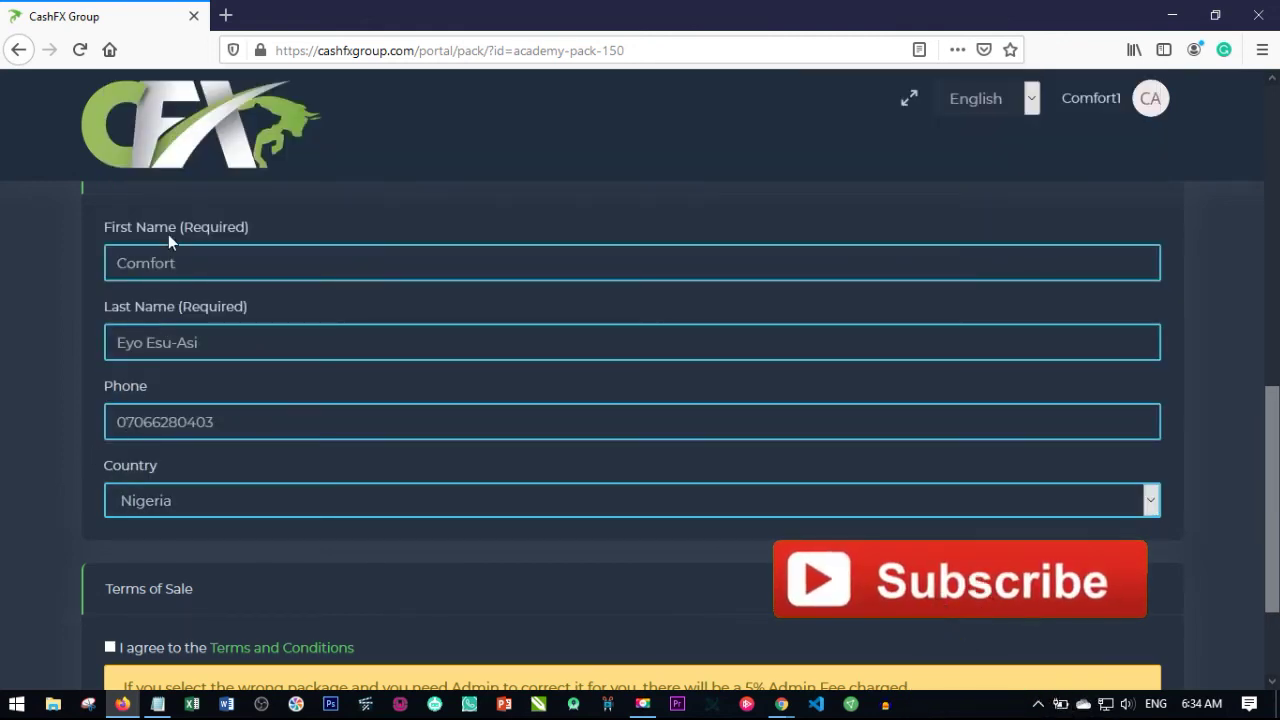
{"action": "scroll", "coordinate": [465, 492], "scroll_direction": "down", "scroll_amount": 3}
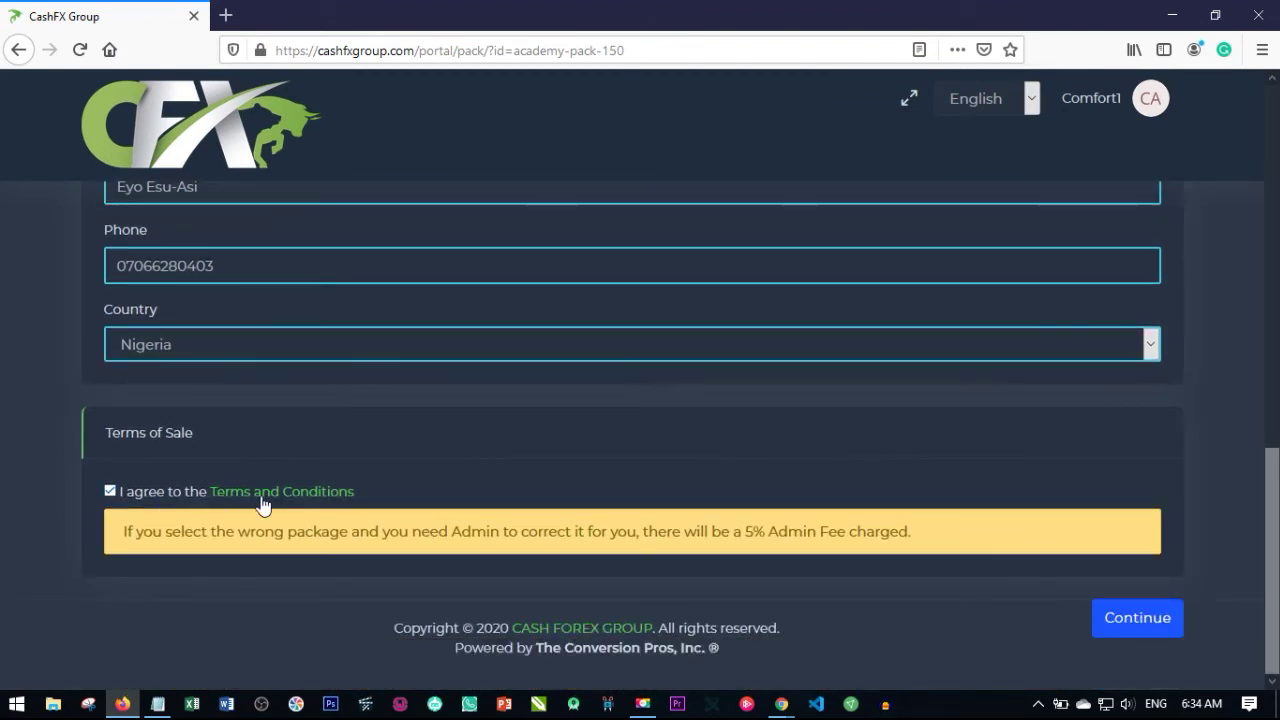
{"action": "left_click", "coordinate": [1141, 626]}
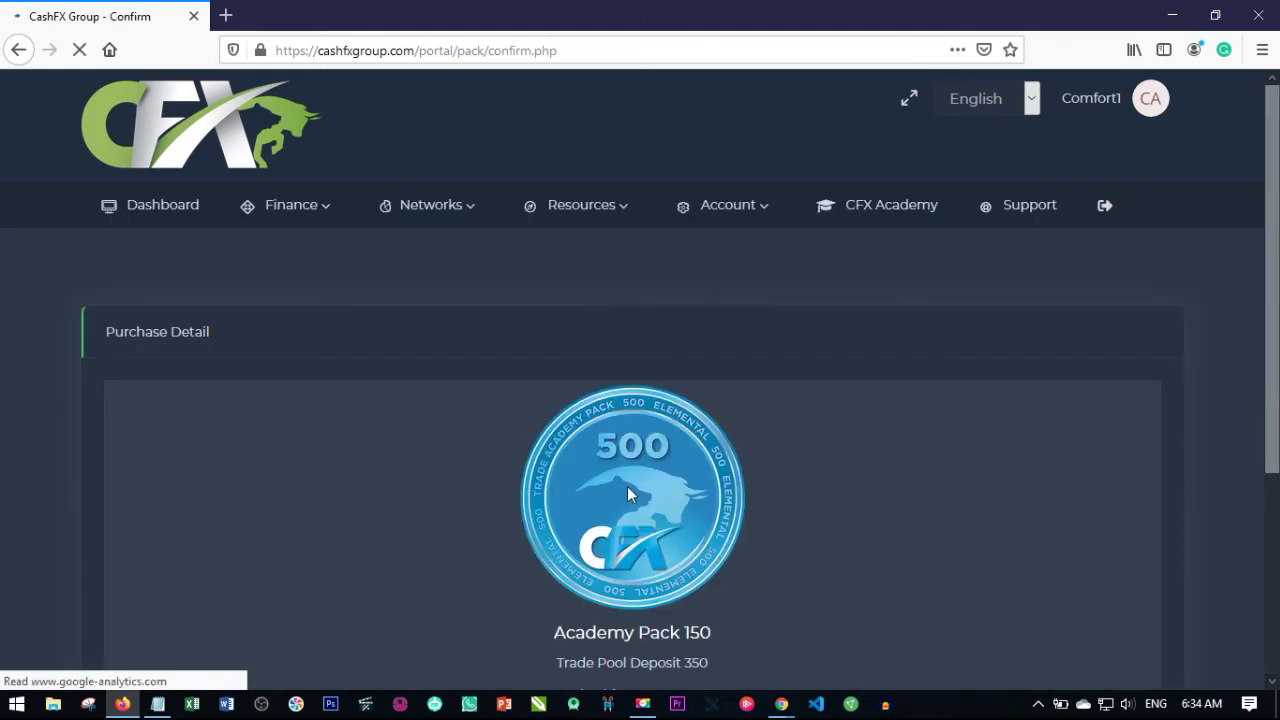
Confirm the $500.00 Academy Pack 150 order, producing a 0.04716038 BTC LivePay request
{"action": "scroll", "coordinate": [566, 309], "scroll_direction": "down", "scroll_amount": 3}
{"action": "scroll", "coordinate": [615, 370], "scroll_direction": "up", "scroll_amount": 2}
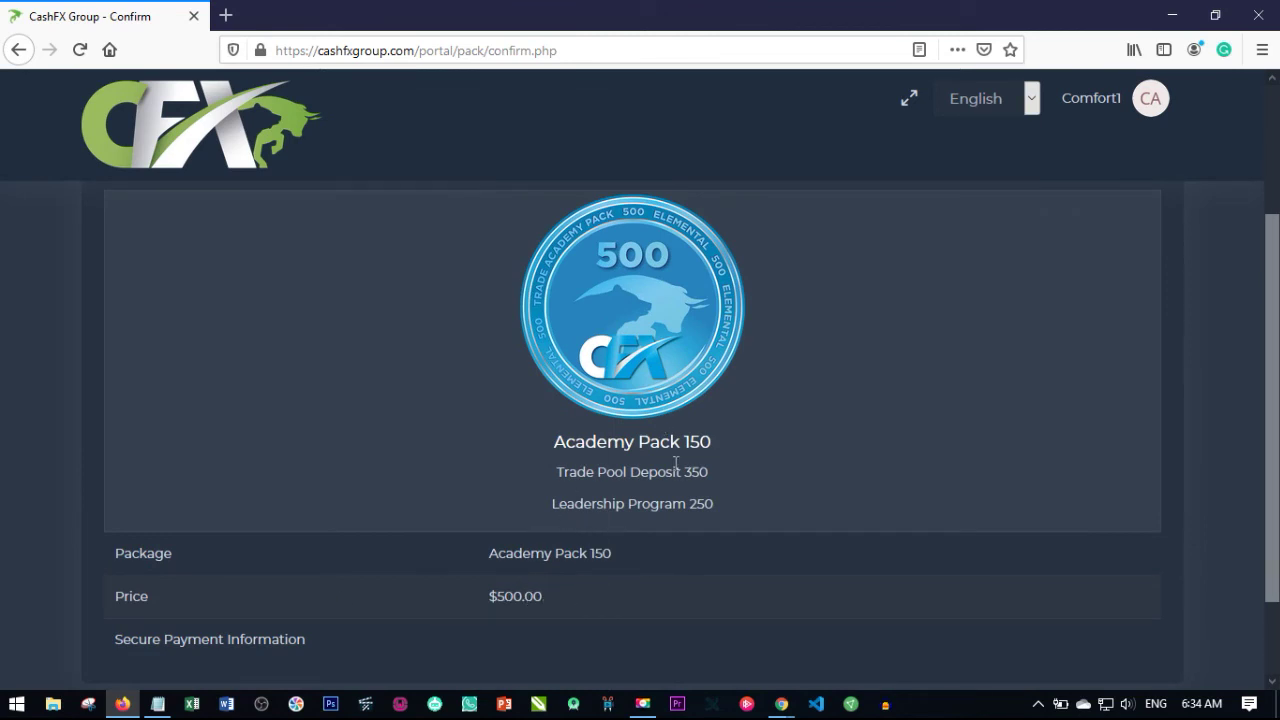
{"action": "scroll", "coordinate": [536, 577], "scroll_direction": "down", "scroll_amount": 2}
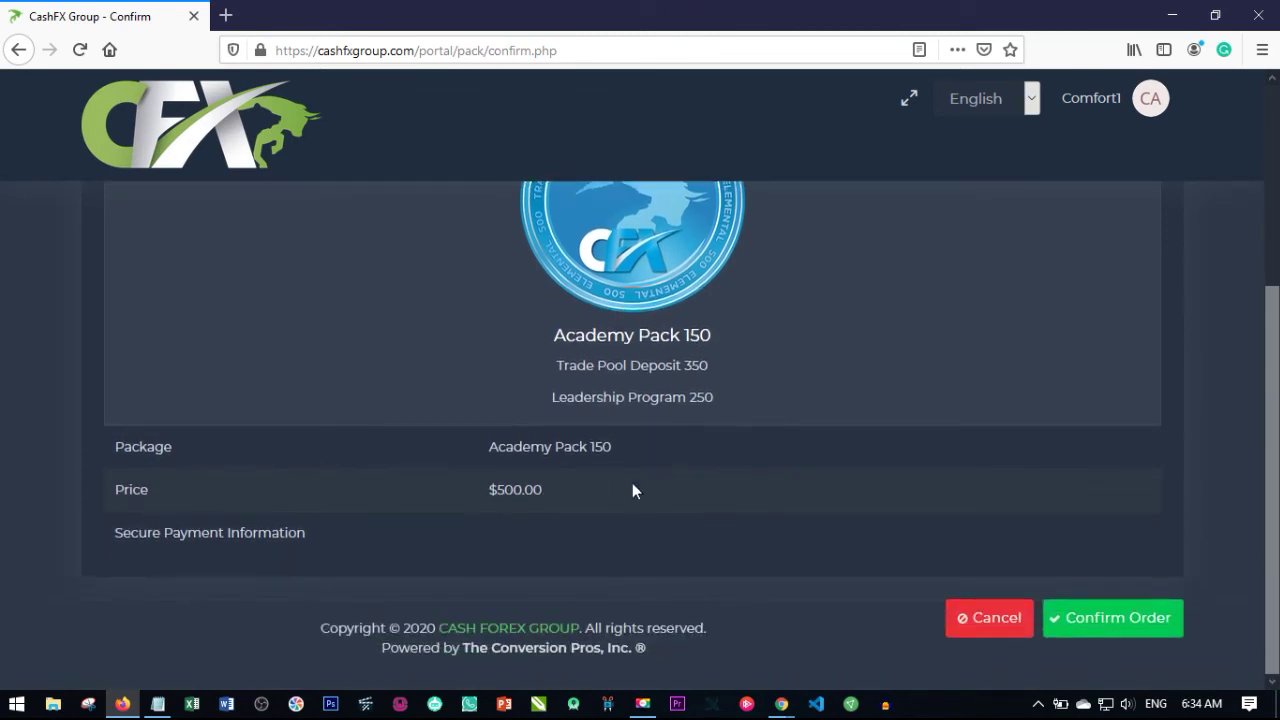
{"action": "left_click", "coordinate": [1115, 630]}
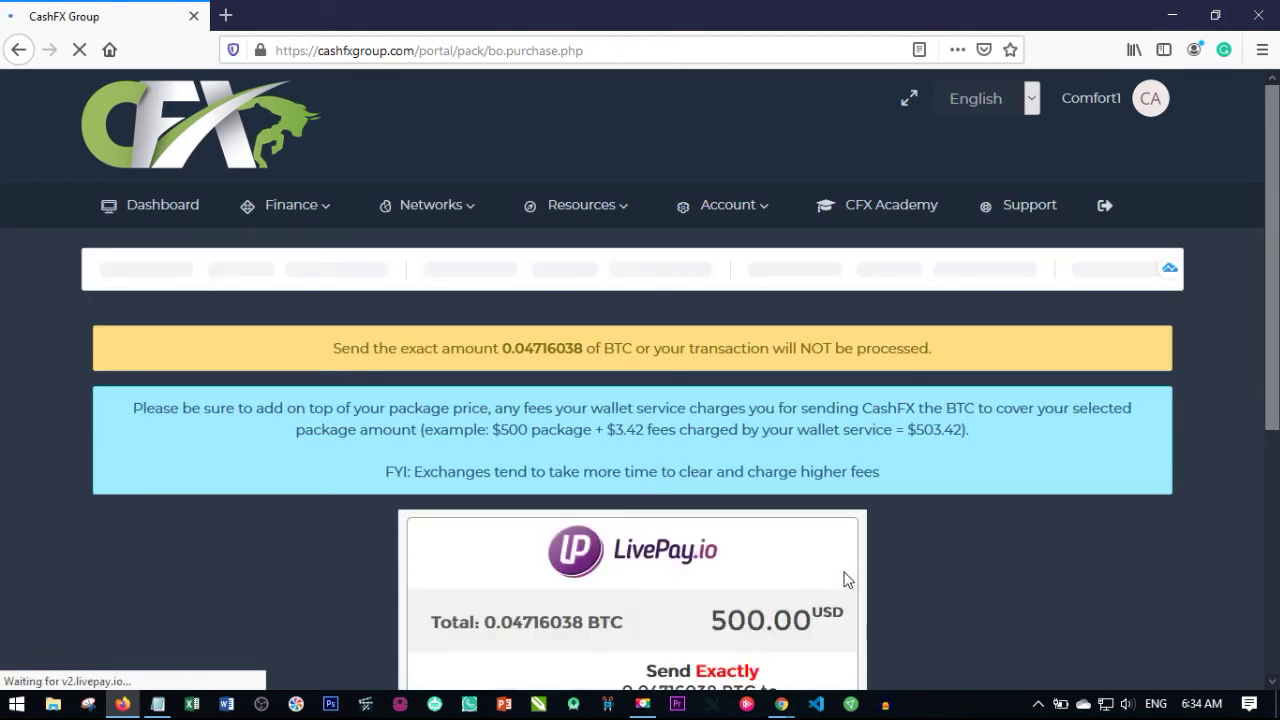
Copy the LivePay Bitcoin deposit address for the 0.04716038 BTC payment
{"action": "scroll", "coordinate": [846, 575], "scroll_direction": "down", "scroll_amount": 3}
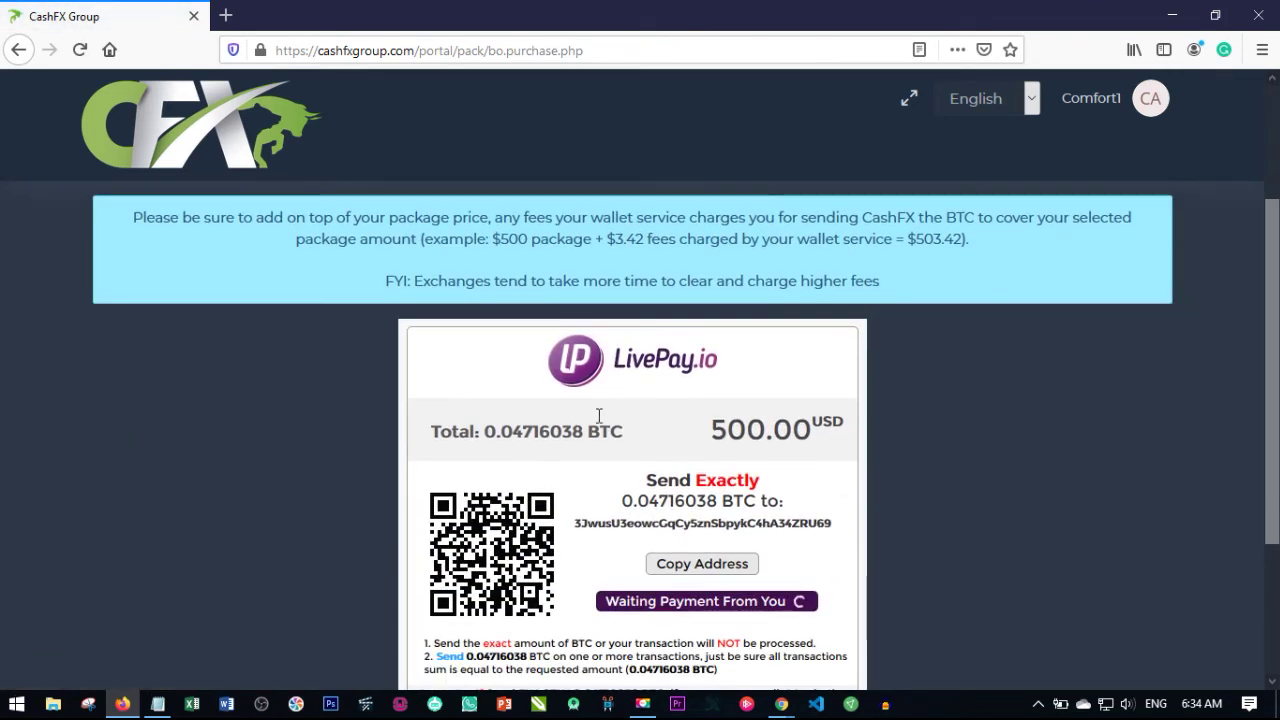
{"action": "scroll", "coordinate": [684, 447], "scroll_direction": "down", "scroll_amount": 2}
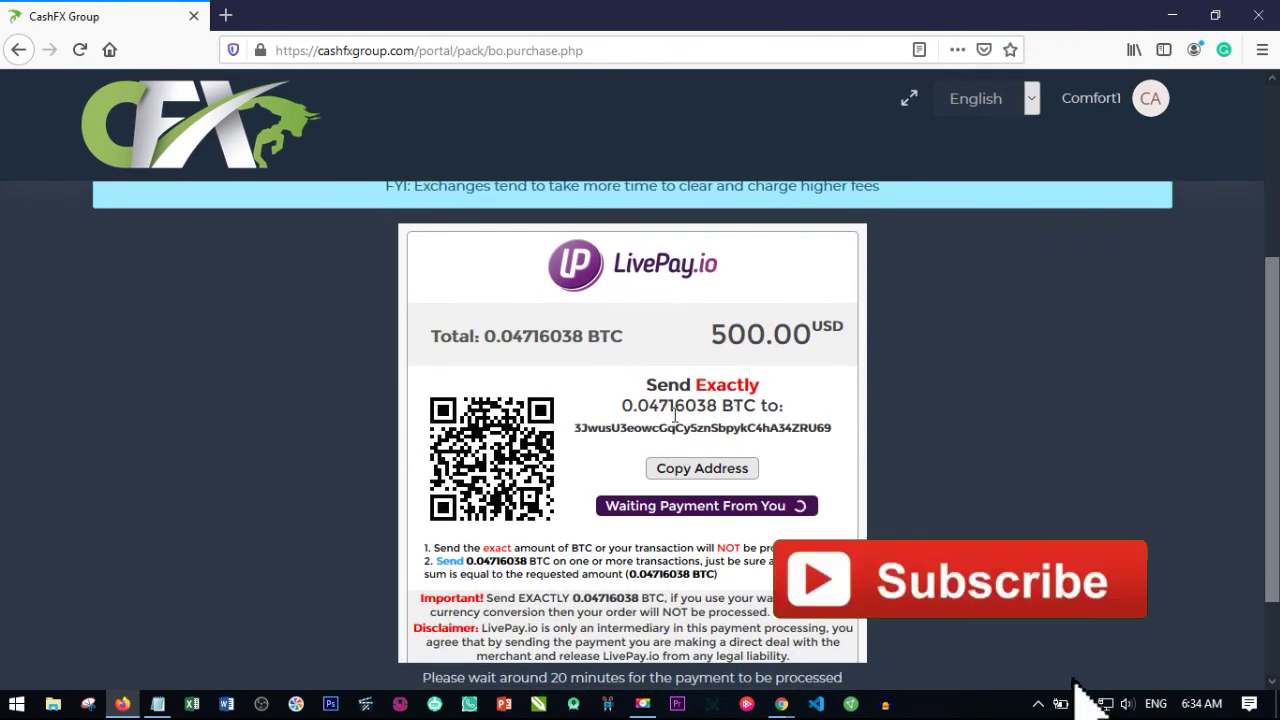
{"action": "left_click", "coordinate": [684, 472]}
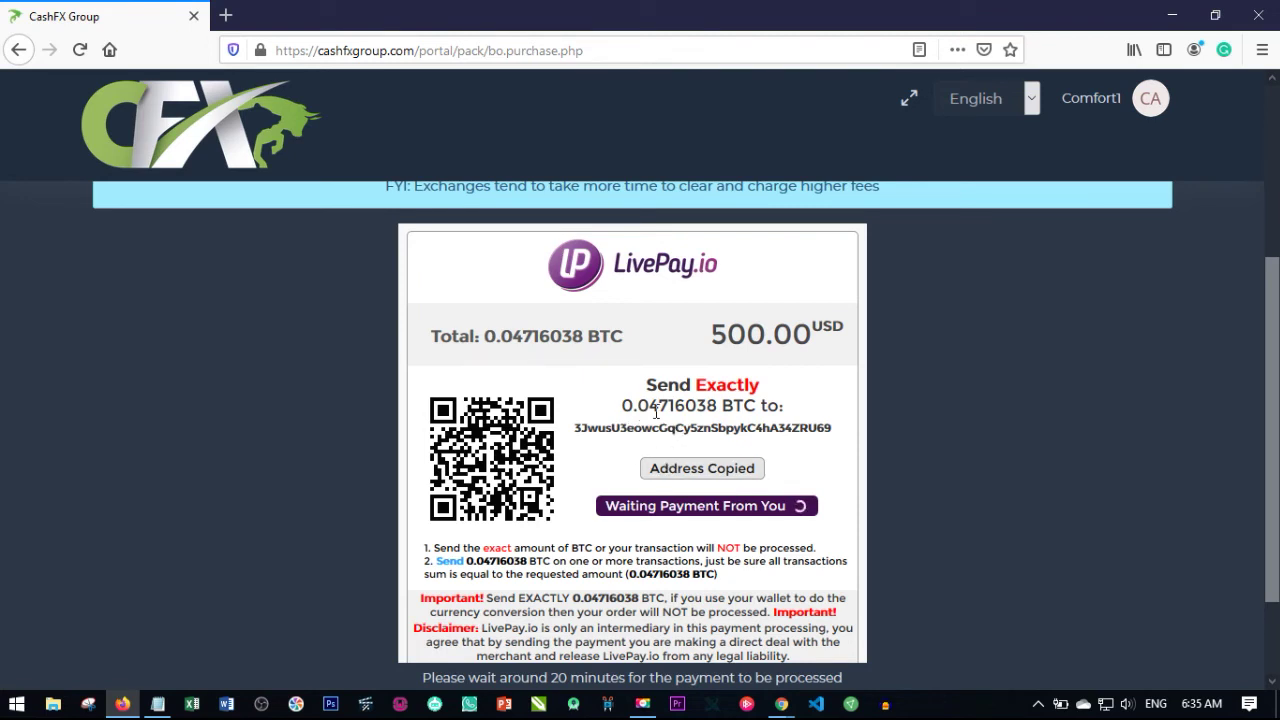
{"action": "left_click", "coordinate": [685, 480]}
In the Luno wallet, start a Bitcoin send and paste the clipboard into the recipient field
{"action": "left_click", "coordinate": [122, 704]}
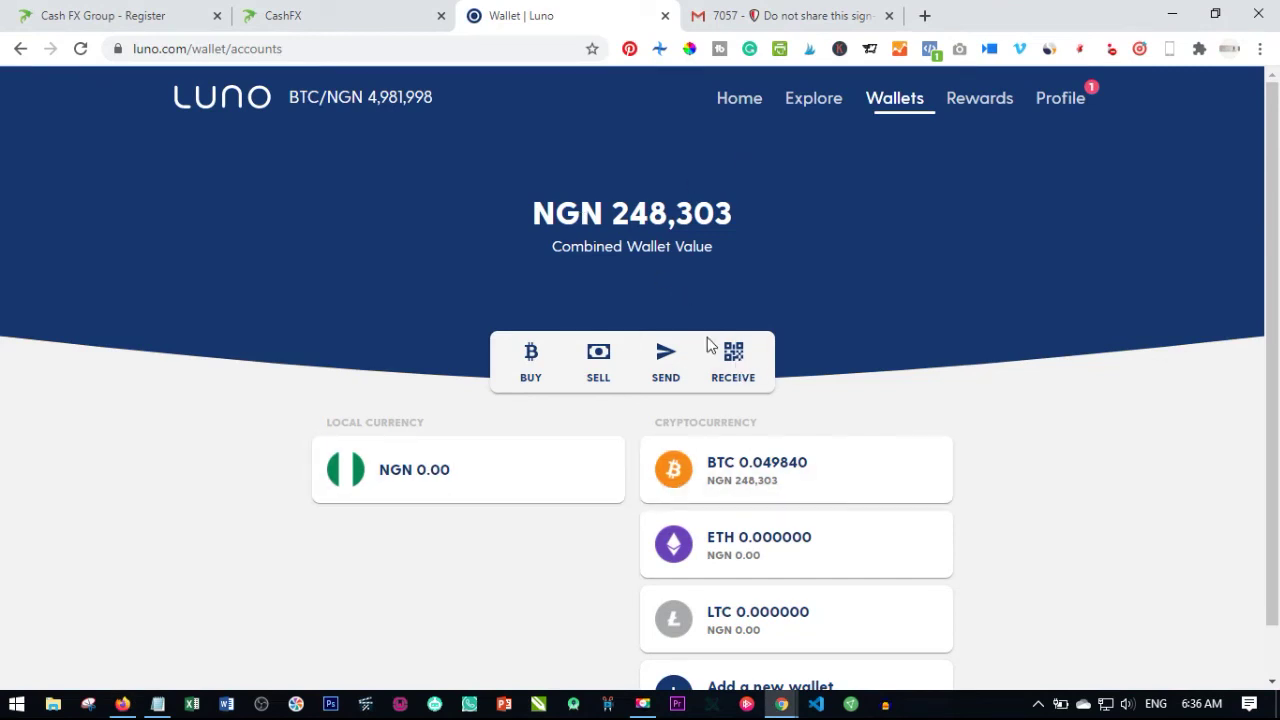
{"action": "left_click", "coordinate": [664, 384]}
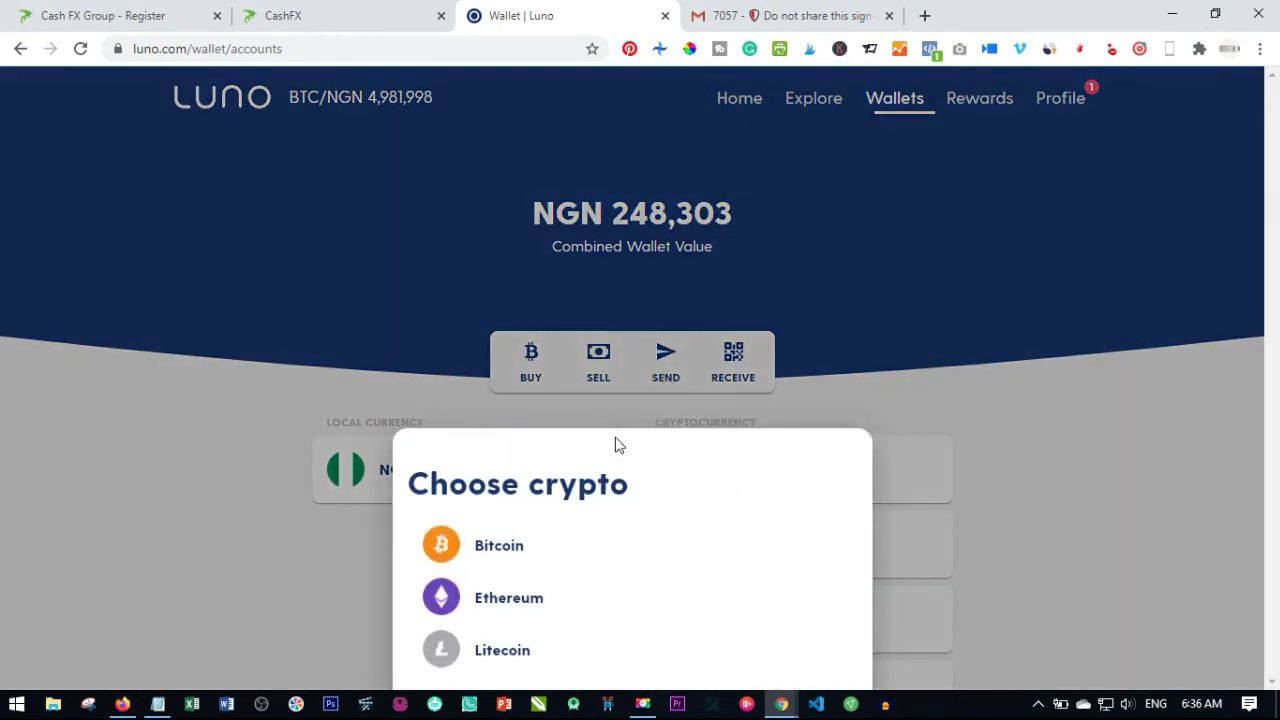
{"action": "left_click", "coordinate": [504, 550]}
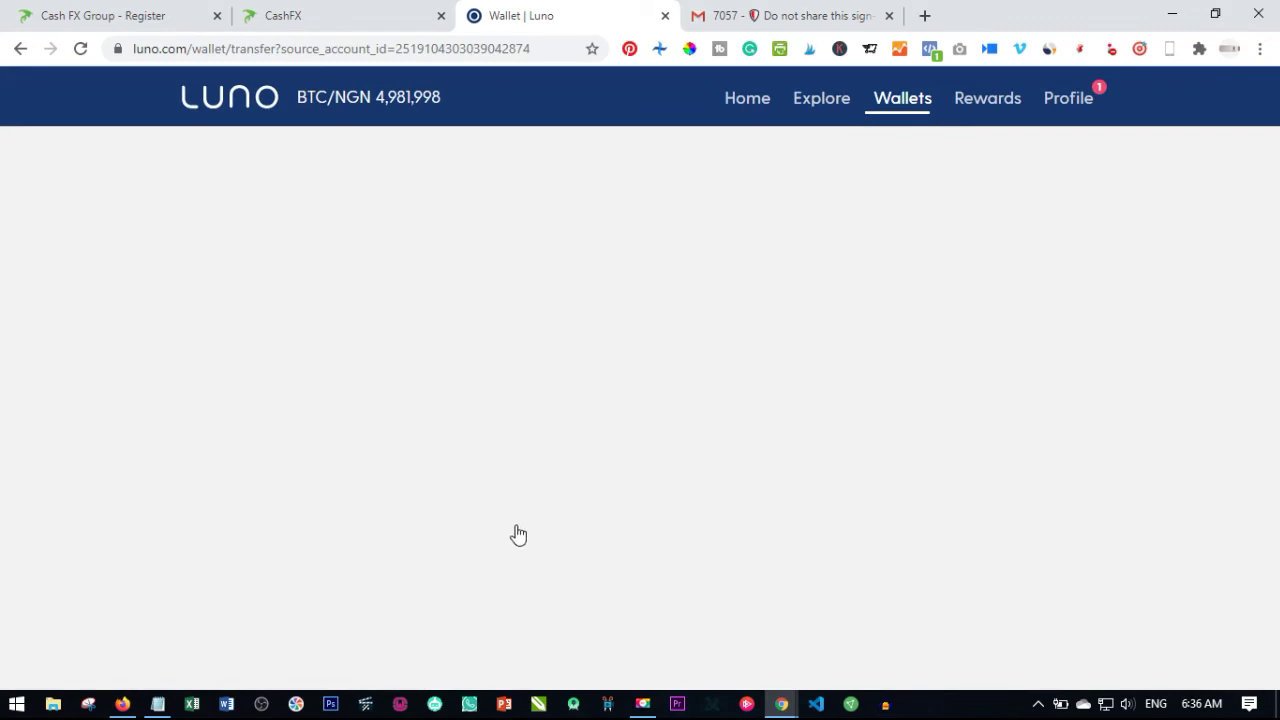
{"action": "left_click", "coordinate": [531, 295]}
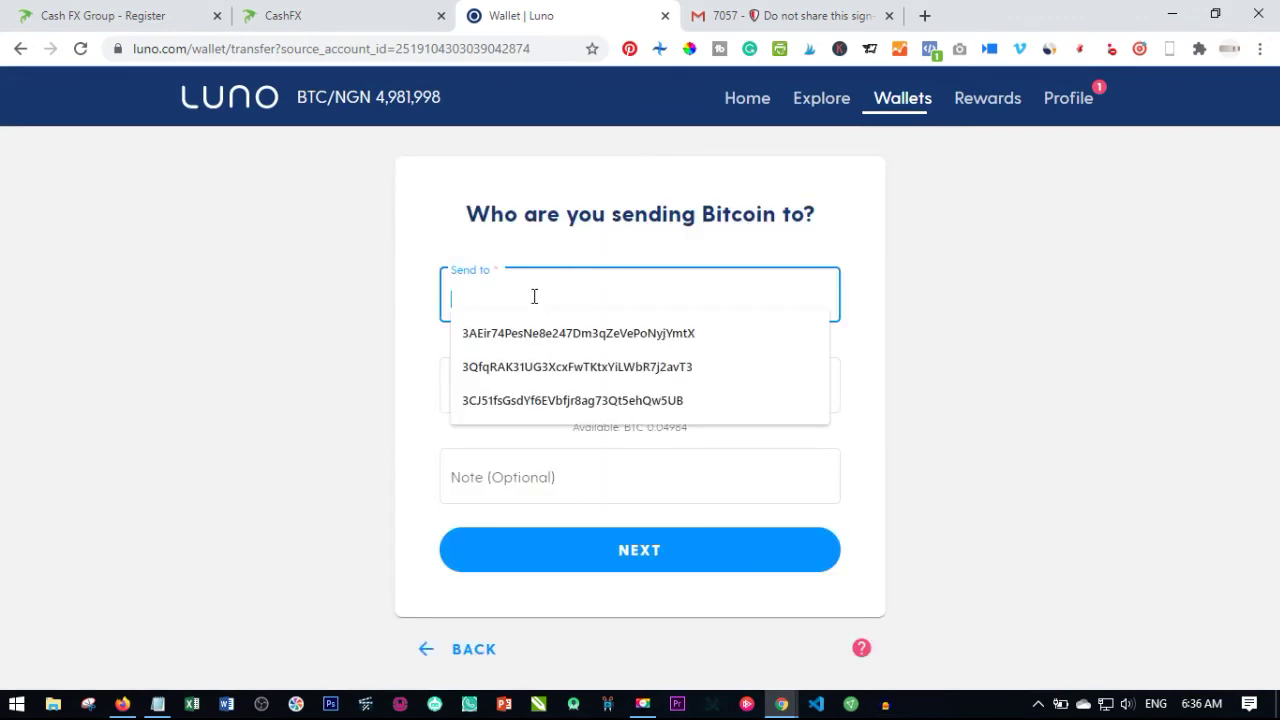
{"action": "right_click", "coordinate": [533, 300]}
{"action": "left_click", "coordinate": [580, 440]}
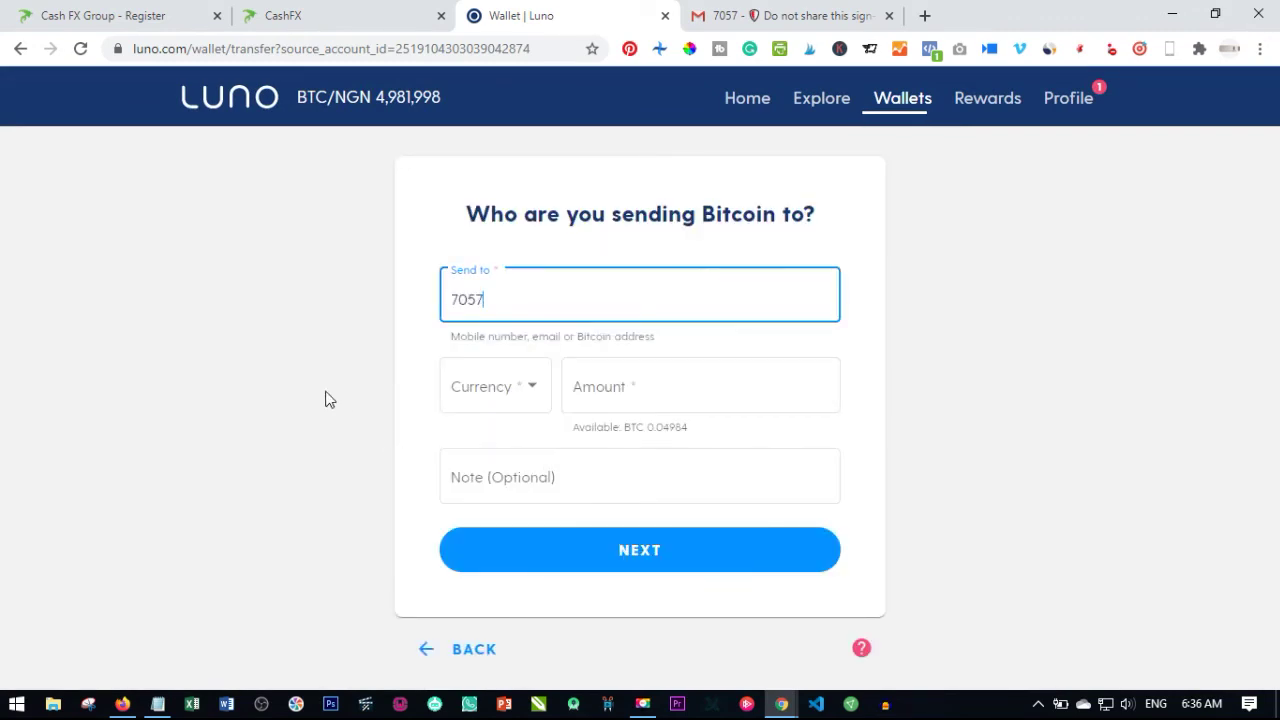
{"action": "double_click", "coordinate": [473, 300]}
{"action": "key", "text": "BackSpace"}
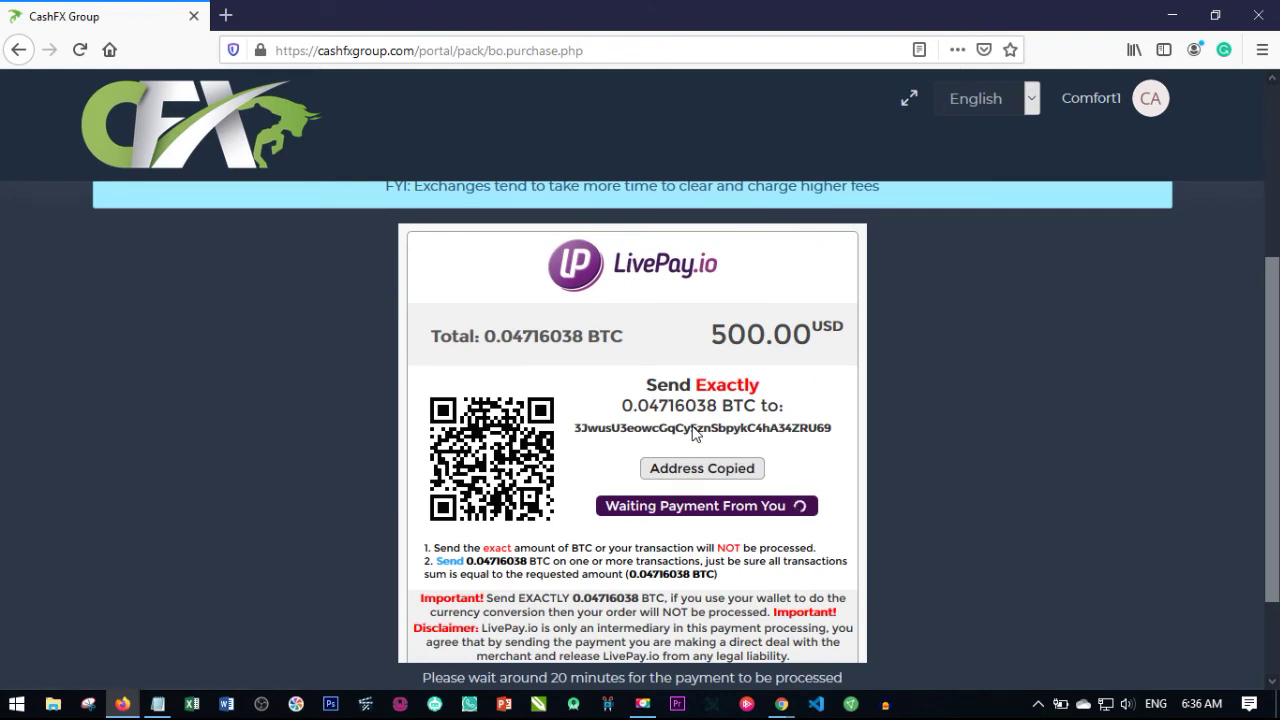
{"action": "double_click", "coordinate": [697, 432]}
{"action": "right_click", "coordinate": [697, 430]}
{"action": "left_click", "coordinate": [739, 442]}
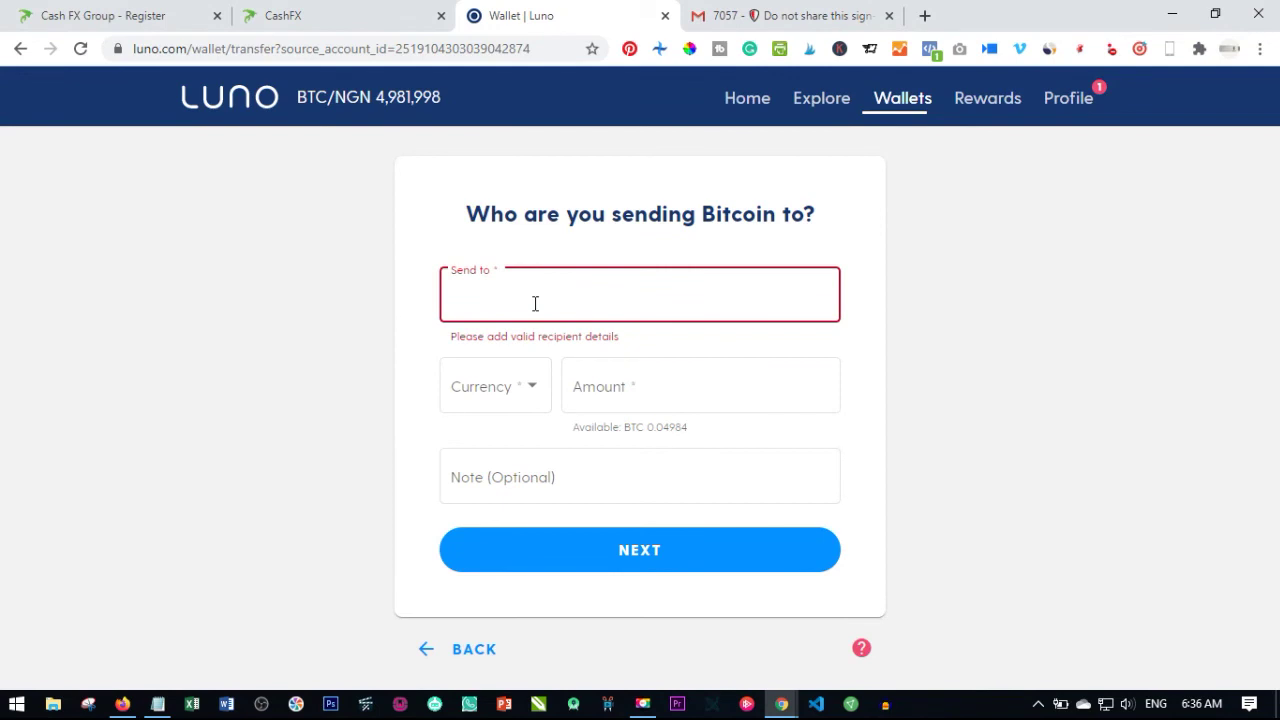
{"action": "right_click", "coordinate": [535, 305]}
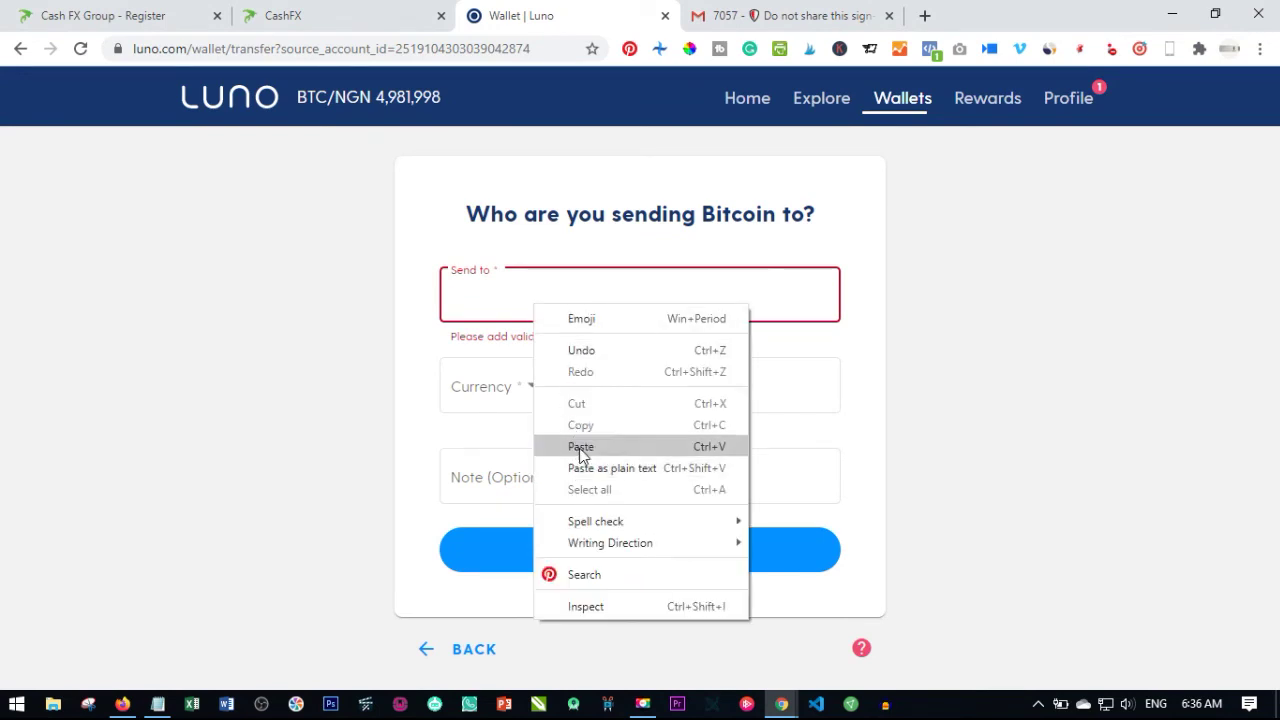
{"action": "left_click", "coordinate": [575, 446]}
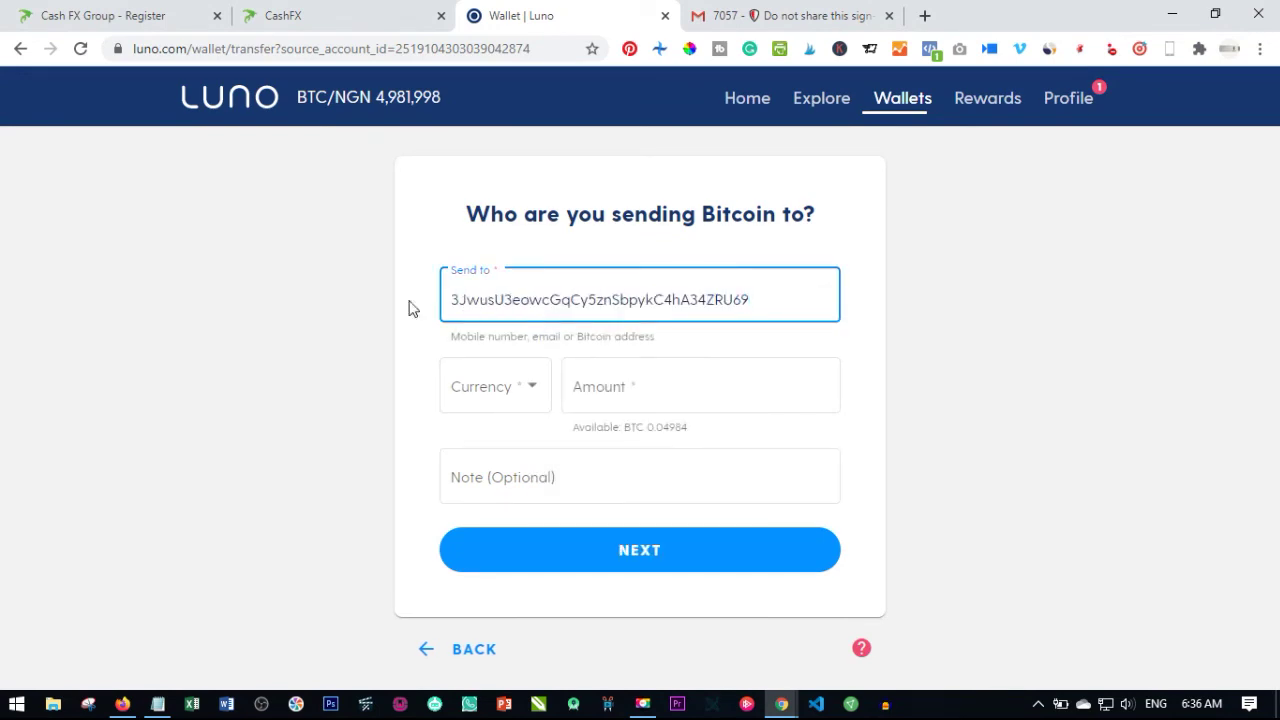
Set the send currency to BTC, then go back to the CashFX payment page
{"action": "left_click", "coordinate": [537, 390]}
{"action": "left_click", "coordinate": [490, 400]}
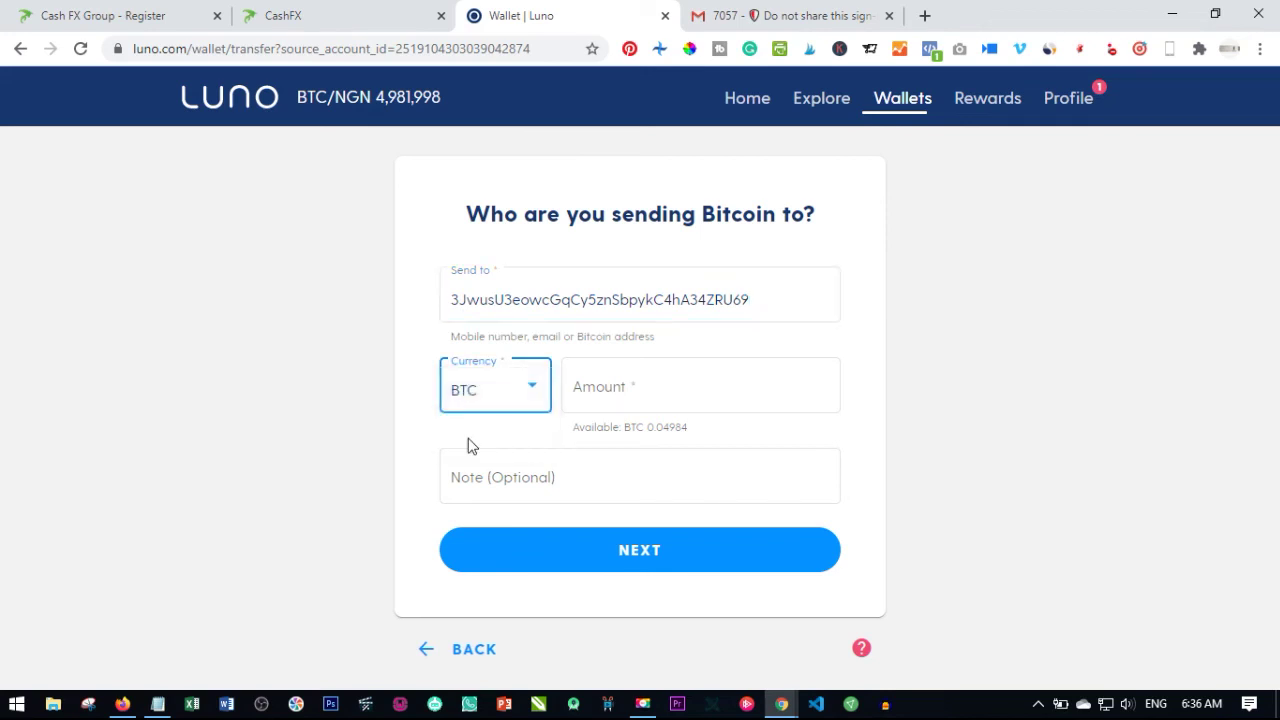
{"action": "left_click", "coordinate": [122, 704]}
{"action": "left_click", "coordinate": [678, 411]}
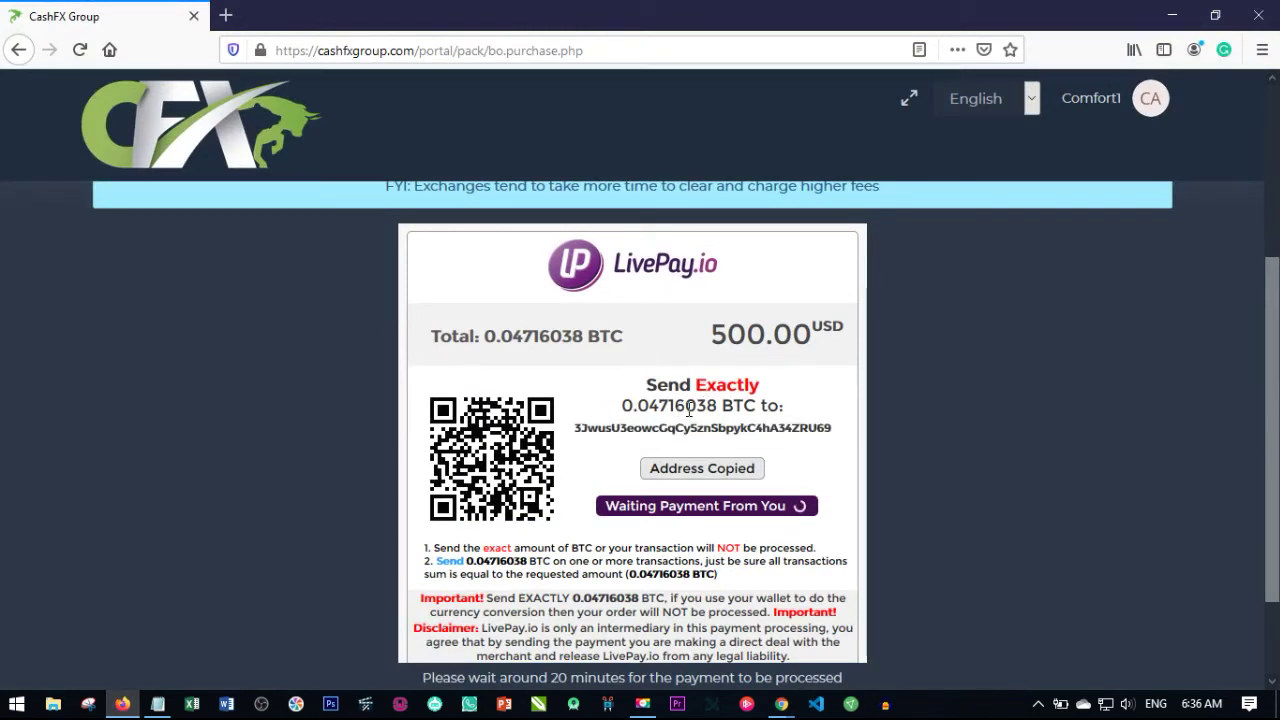
Copy the requested 0.04716038 BTC amount from the LivePay page
{"action": "left_click_drag", "start_coordinate": [722, 406], "coordinate": [628, 400]}
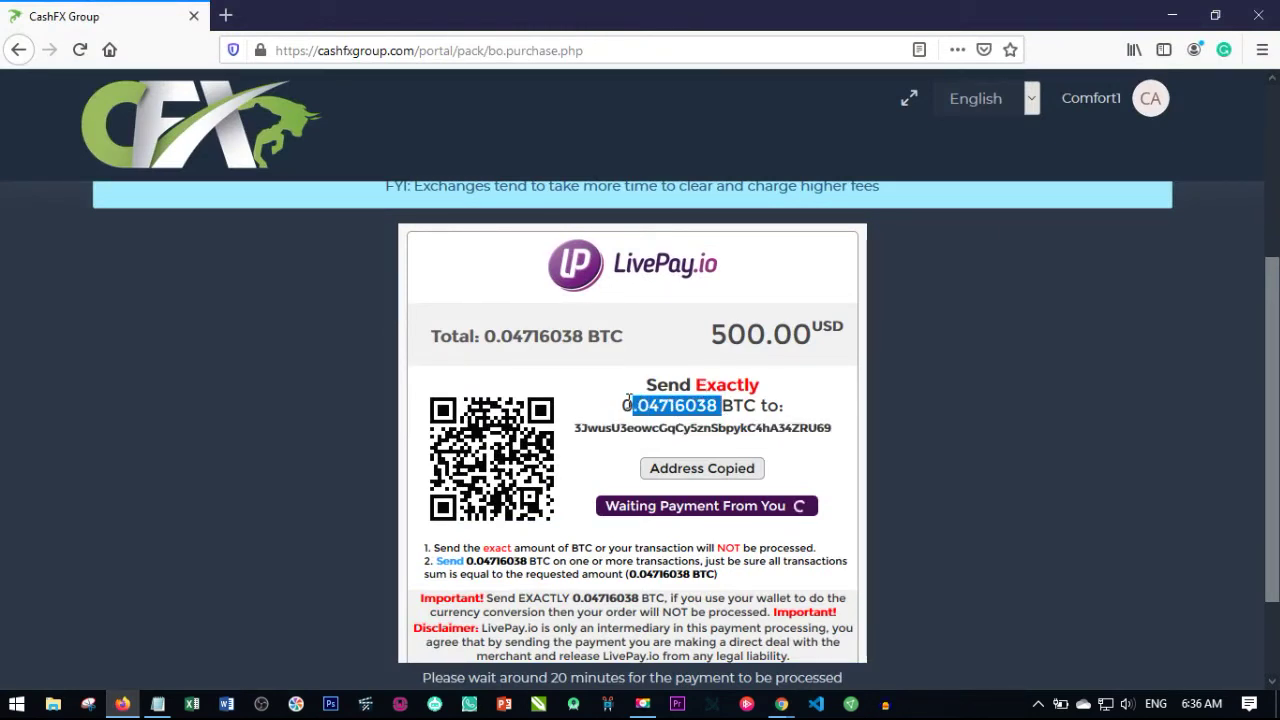
{"action": "right_click", "coordinate": [628, 400]}
{"action": "left_click", "coordinate": [666, 414]}
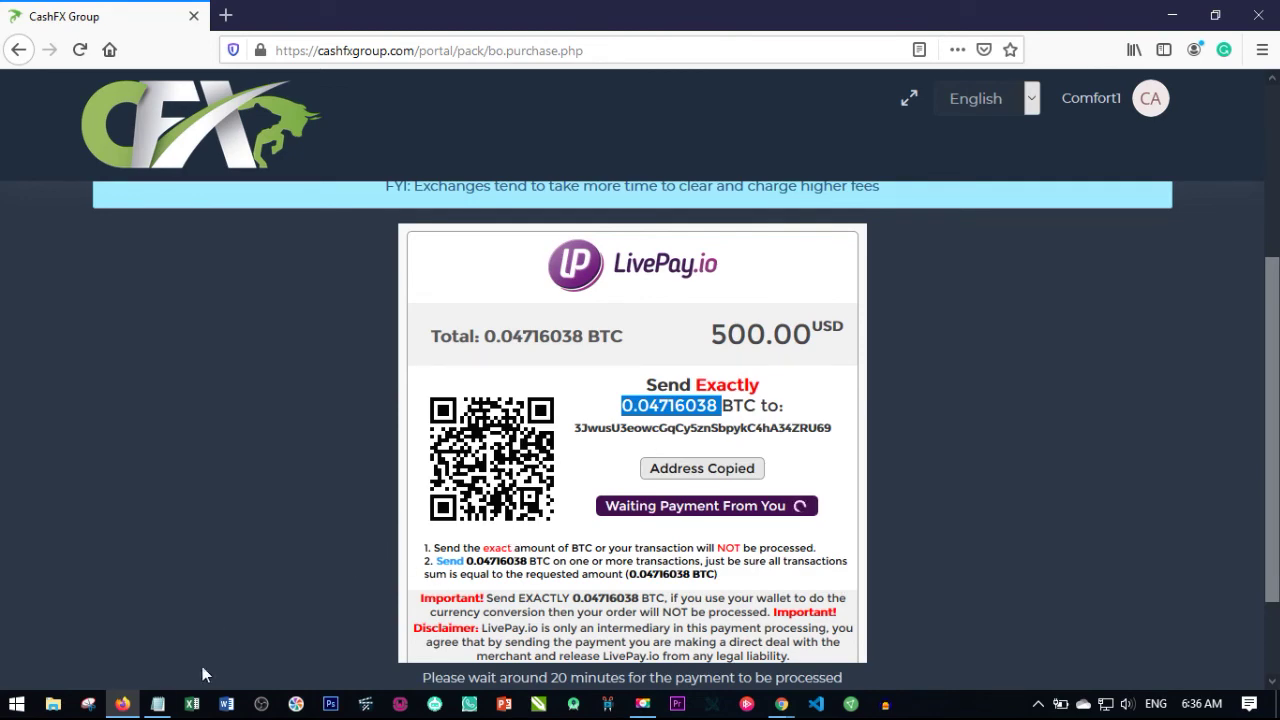
{"action": "key", "text": "alt+Tab"}
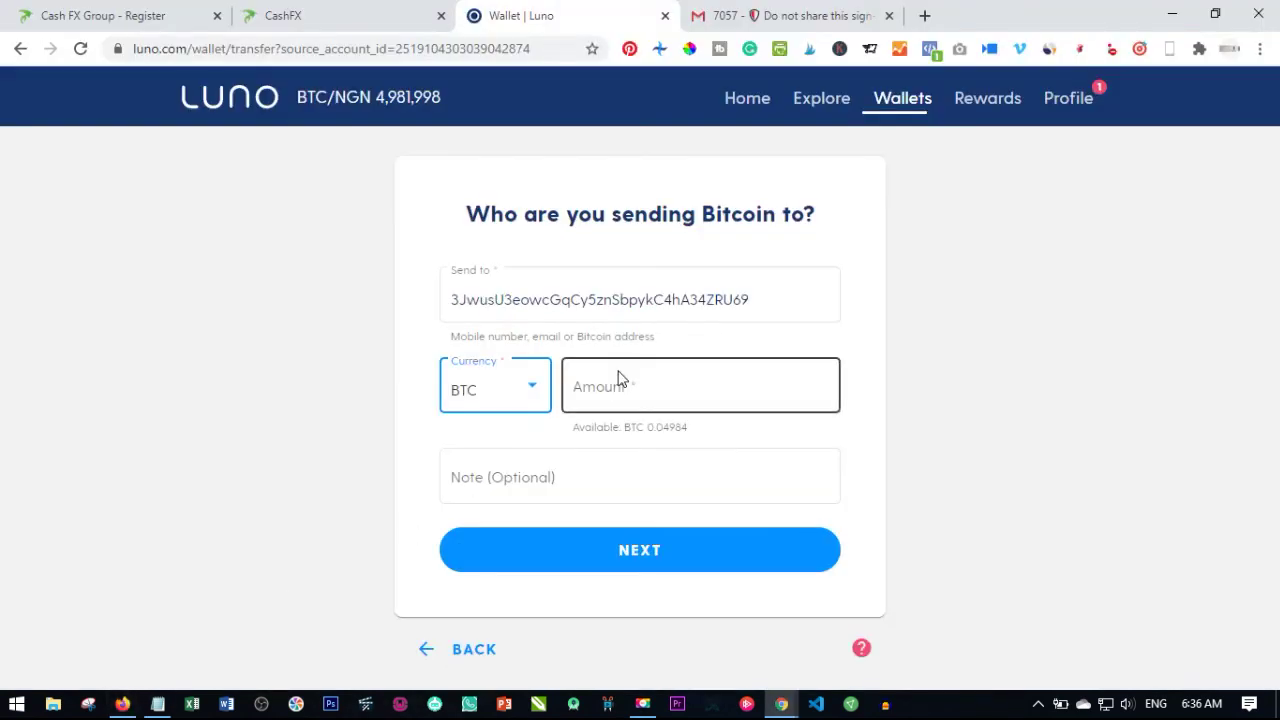
Paste into Luno's Amount field, which first yields the wrong 10000 amount
{"action": "left_click", "coordinate": [618, 380]}
{"action": "right_click", "coordinate": [620, 382]}
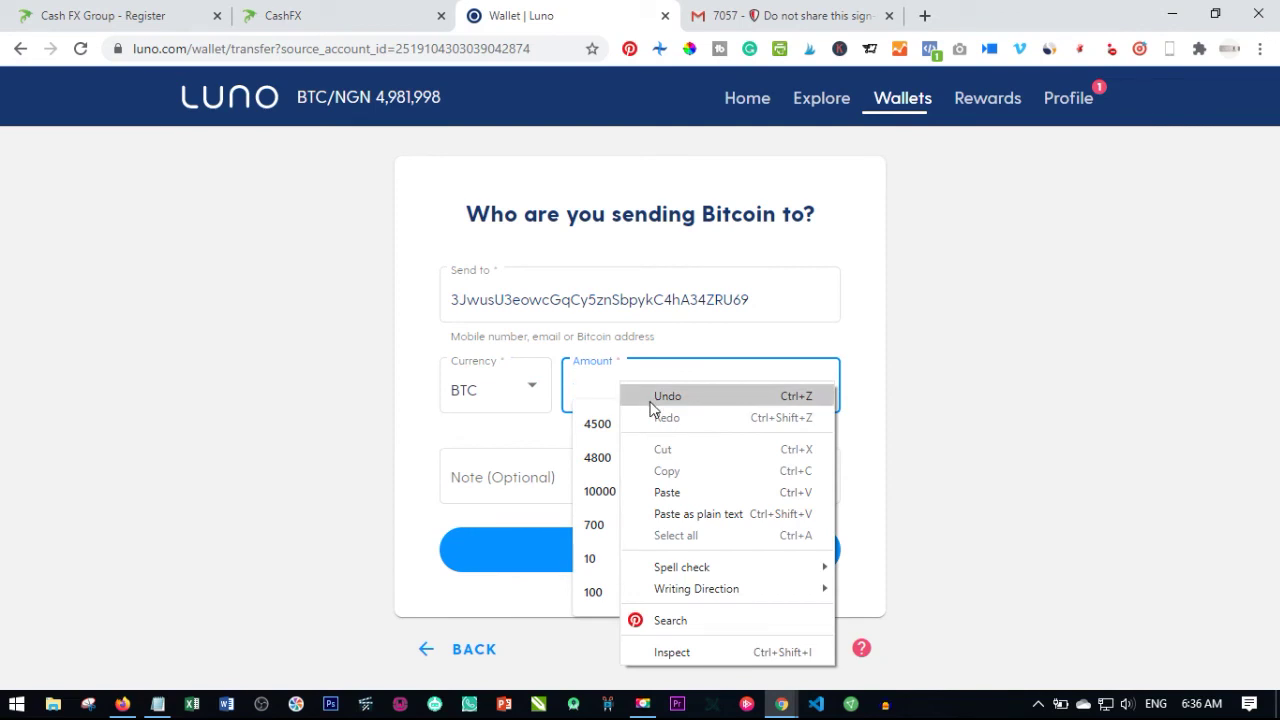
{"action": "left_click", "coordinate": [666, 493]}
{"action": "left_click", "coordinate": [321, 467]}
{"action": "left_click", "coordinate": [616, 389]}
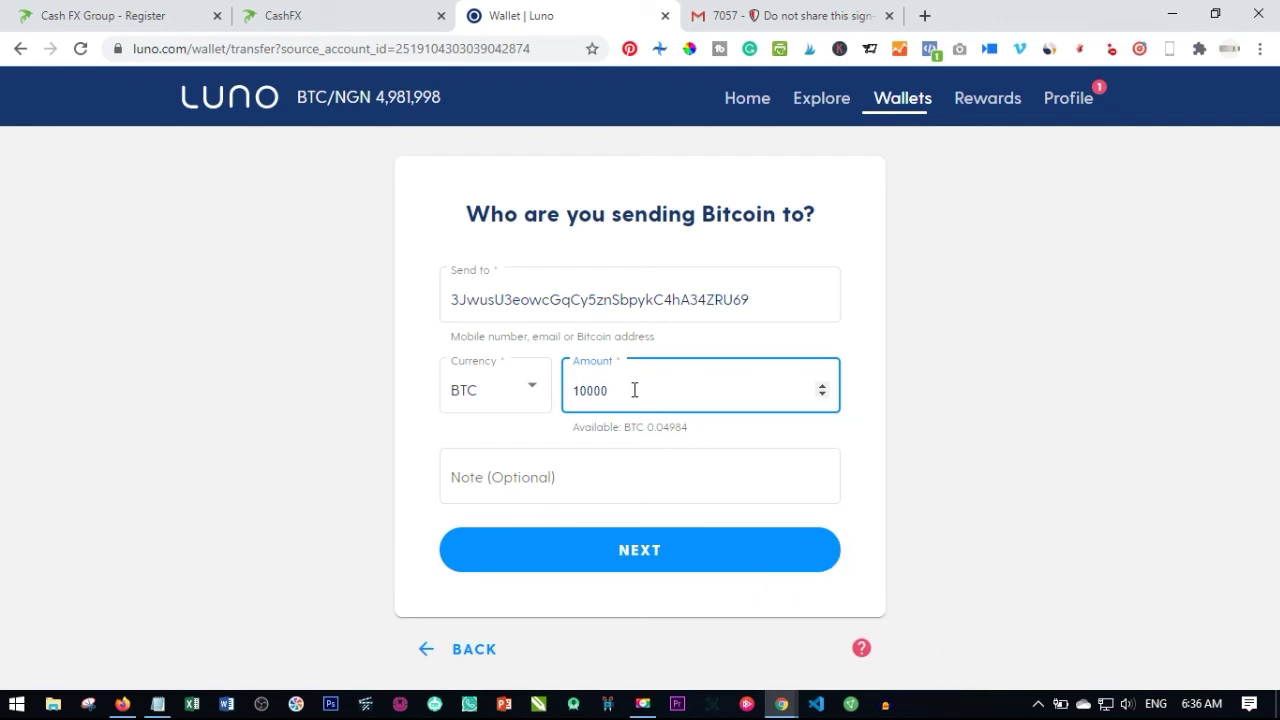
{"action": "key", "text": "ctrl+a"}
{"action": "key", "text": "ctrl+v"}
Clear the Amount field and paste exactly 0.04716038 BTC
{"action": "key", "text": "BackSpace"}
{"action": "key", "text": "BackSpace"}
{"action": "key", "text": "BackSpace"}
{"action": "key", "text": "BackSpace"}
{"action": "key", "text": "BackSpace"}
{"action": "key", "text": "ctrl+a"}
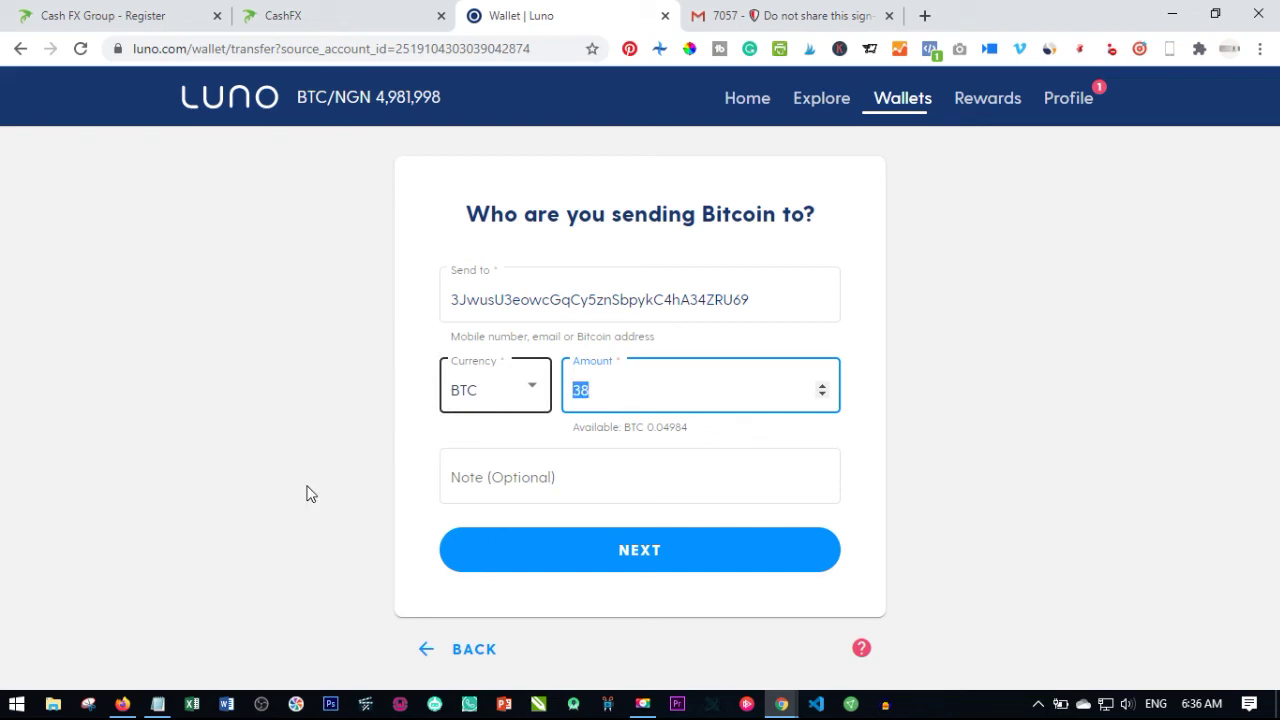
{"action": "key", "text": "BackSpace"}
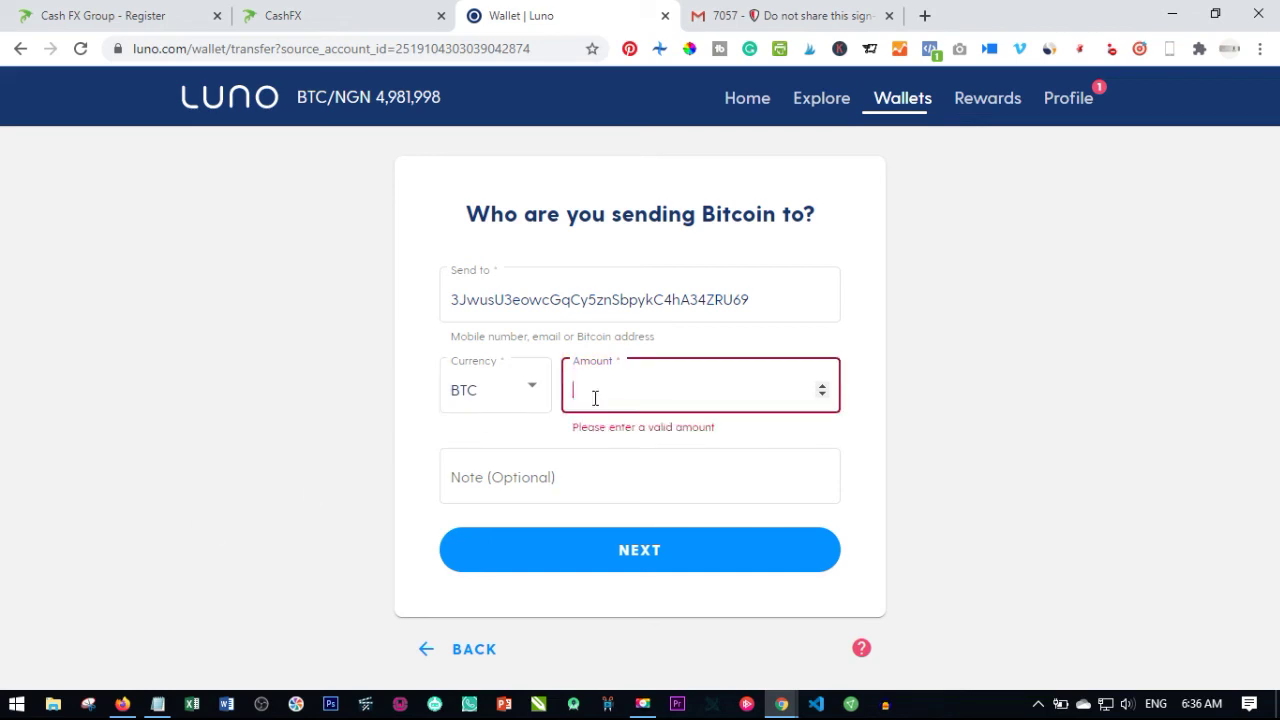
{"action": "right_click", "coordinate": [586, 391]}
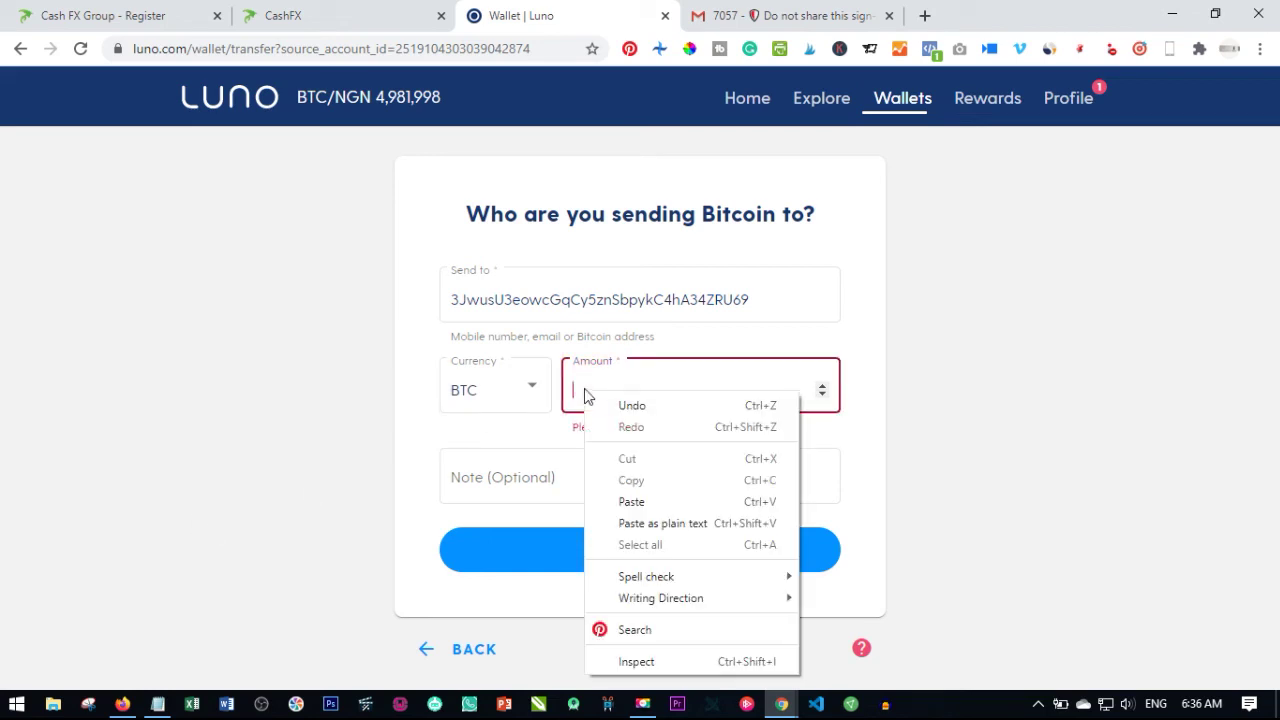
{"action": "left_click", "coordinate": [638, 502]}
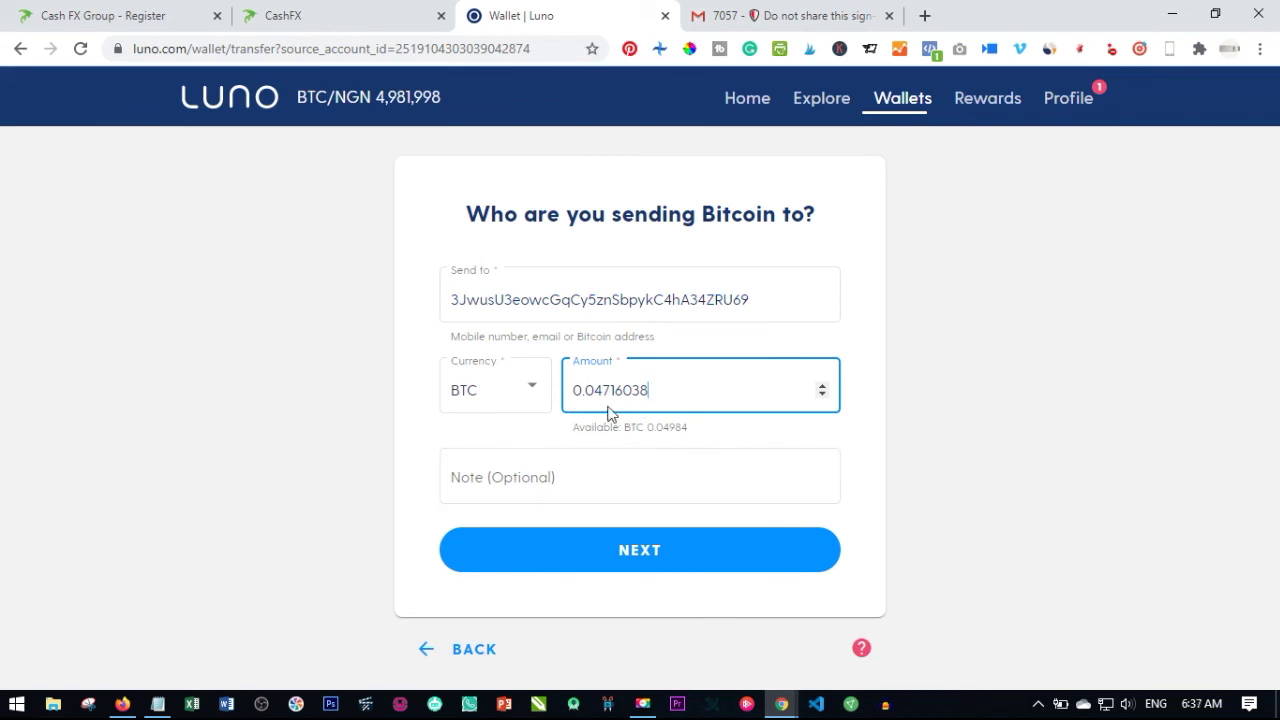
{"action": "left_click", "coordinate": [974, 464]}
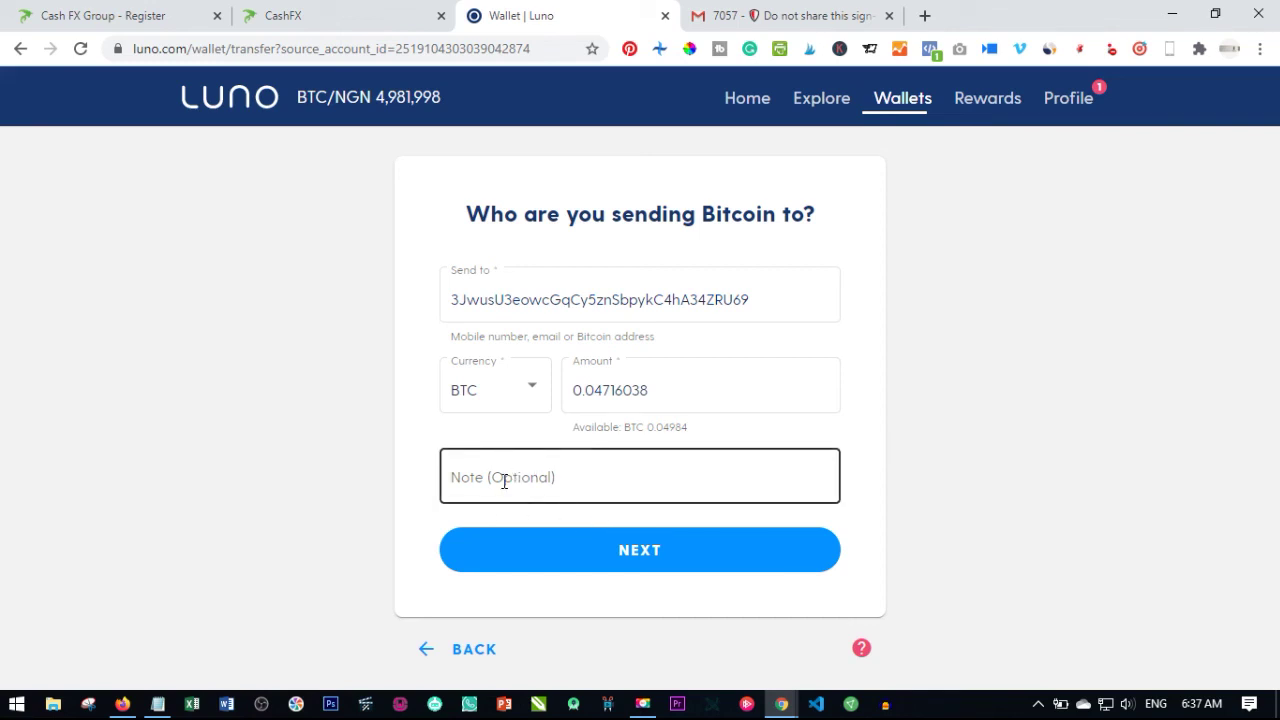
Review the fee and total, then confirm sending 0.04716038 BTC to the LivePay address
{"action": "left_click", "coordinate": [476, 532]}
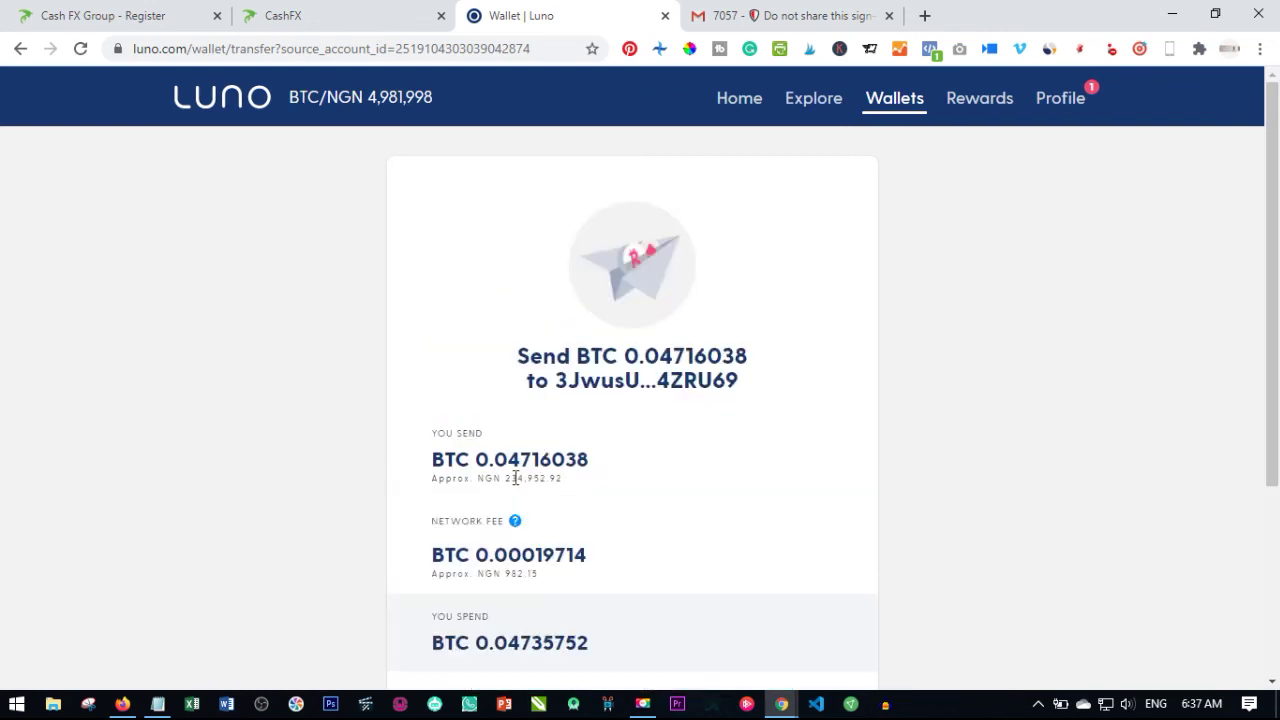
{"action": "scroll", "coordinate": [520, 380], "scroll_direction": "down", "scroll_amount": 2}
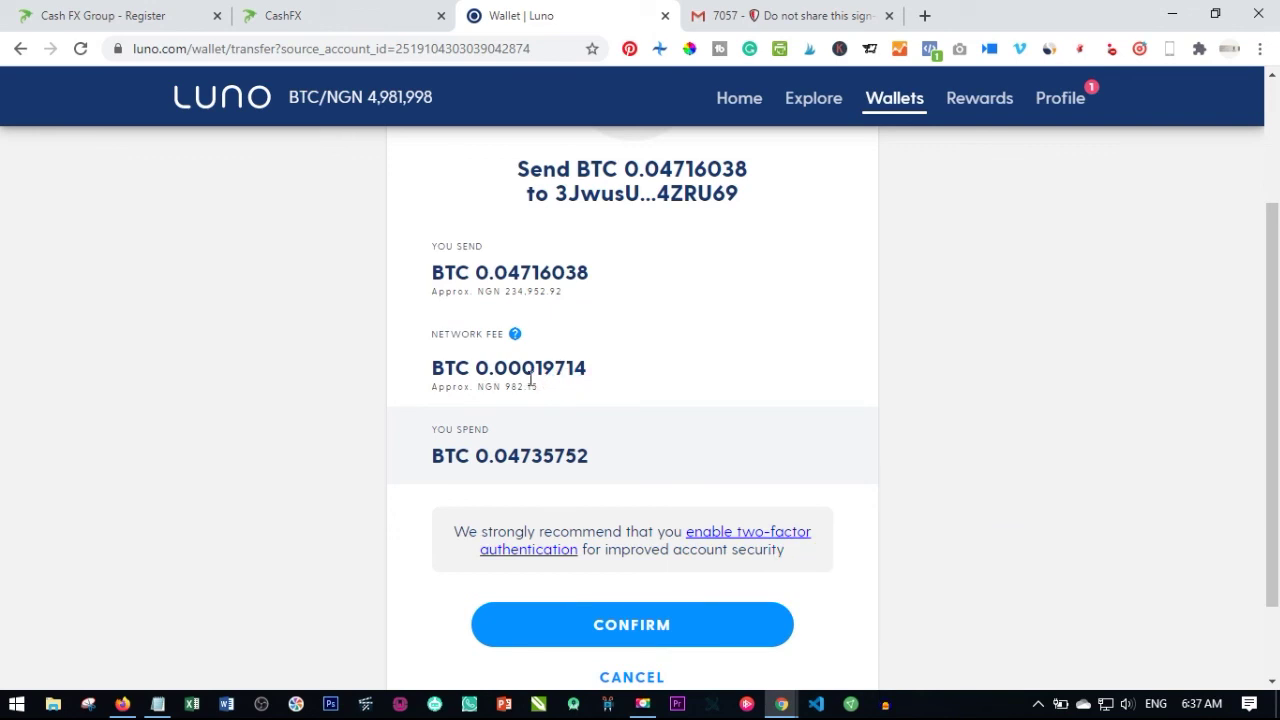
{"action": "scroll", "coordinate": [537, 451], "scroll_direction": "down", "scroll_amount": 1}
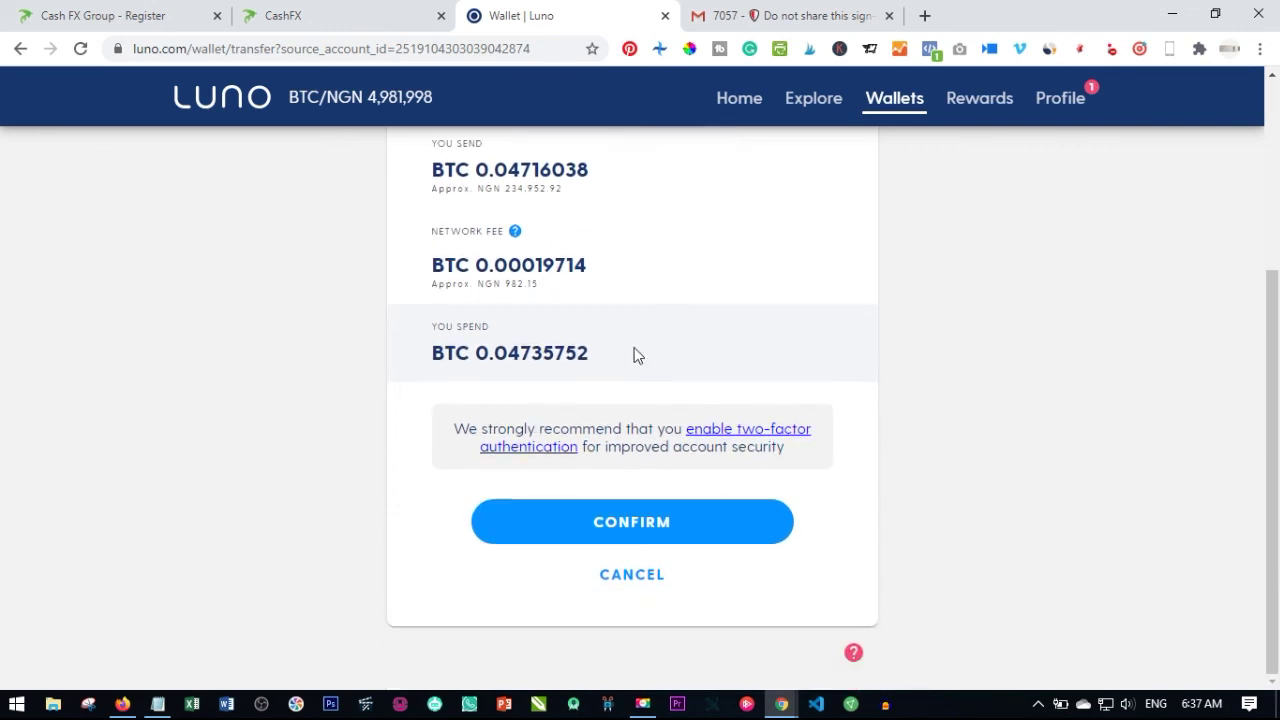
{"action": "left_click", "coordinate": [621, 524]}
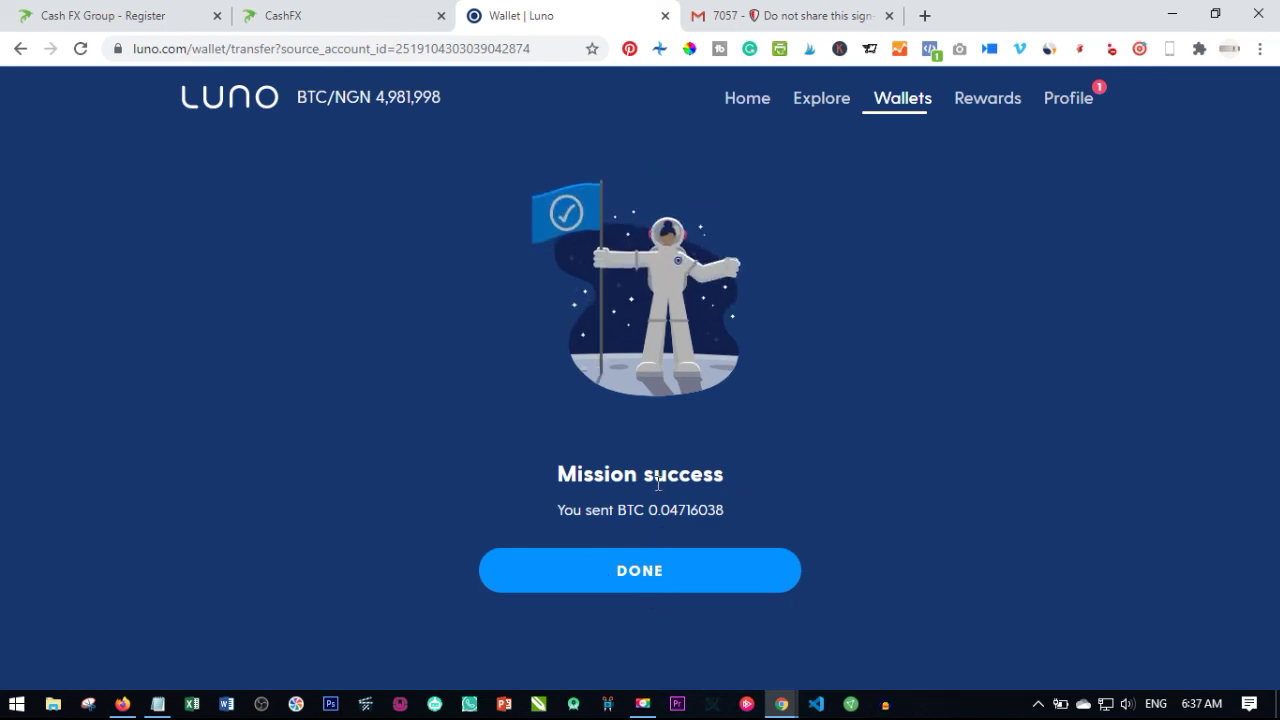
{"action": "left_click", "coordinate": [121, 705]}
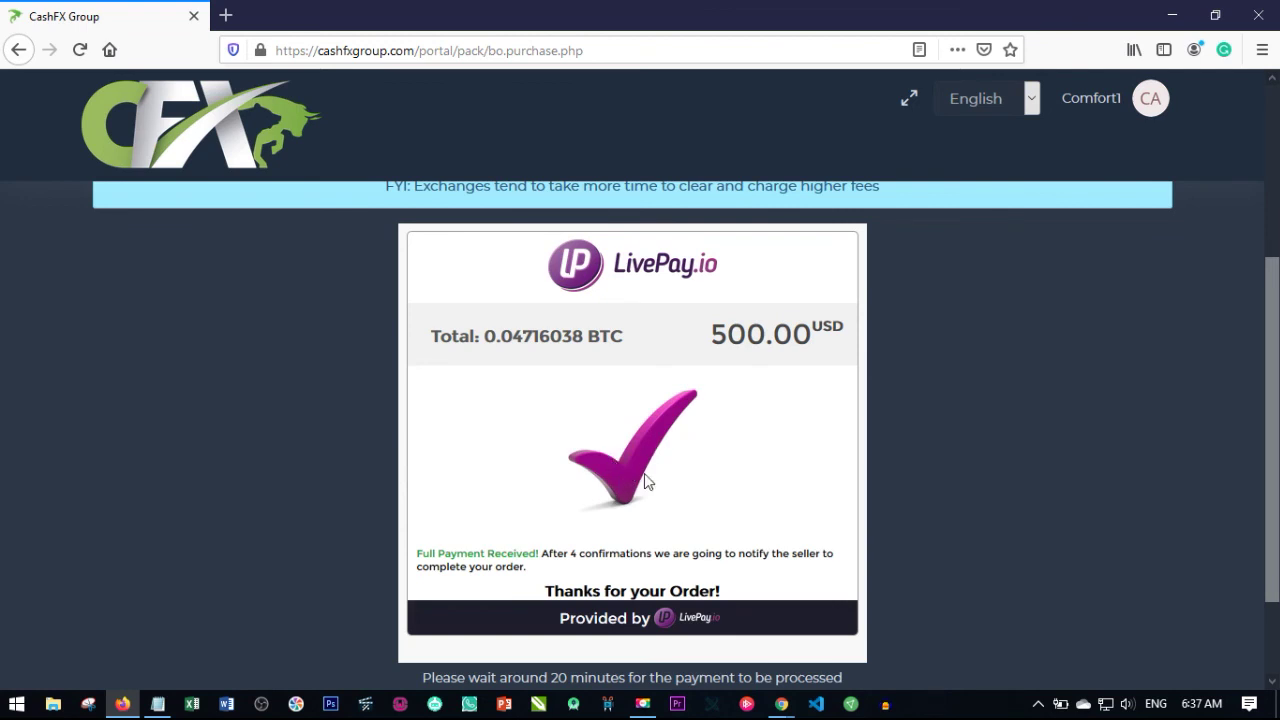
Scroll the CashFX page to read the Full Payment Received notice for the $500.00 order
{"action": "scroll", "coordinate": [632, 478], "scroll_direction": "down", "scroll_amount": 2}
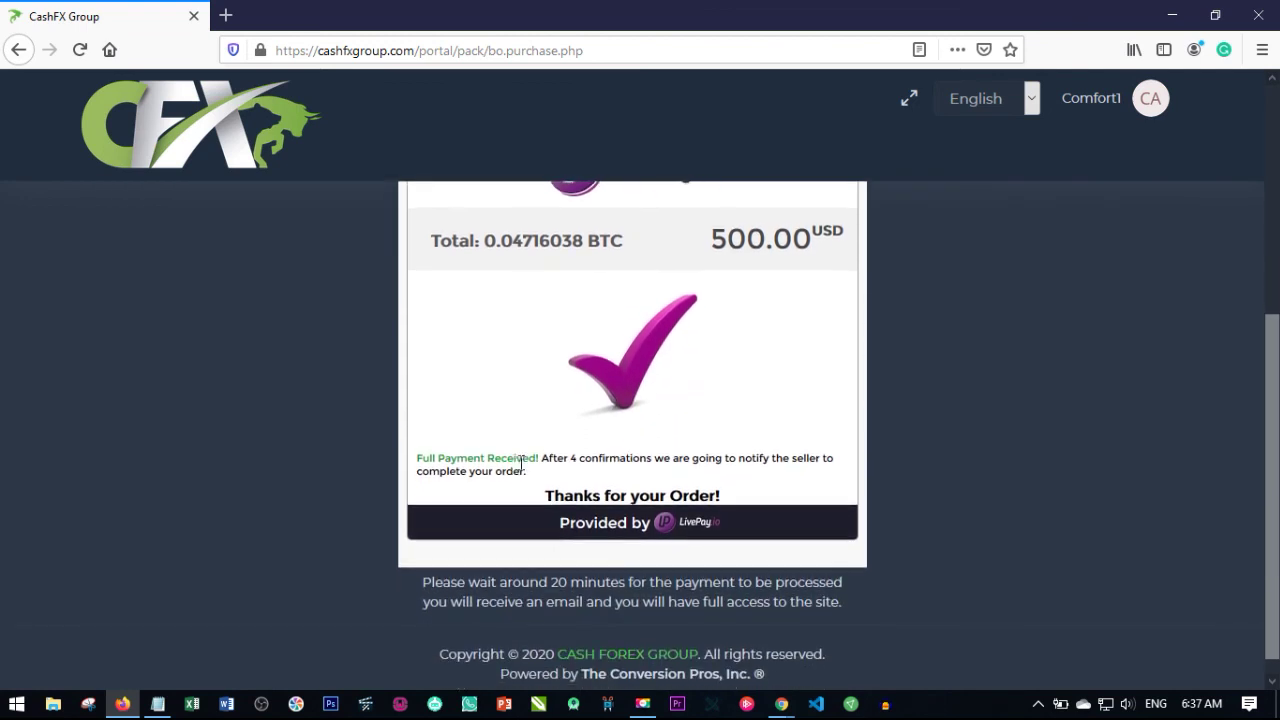